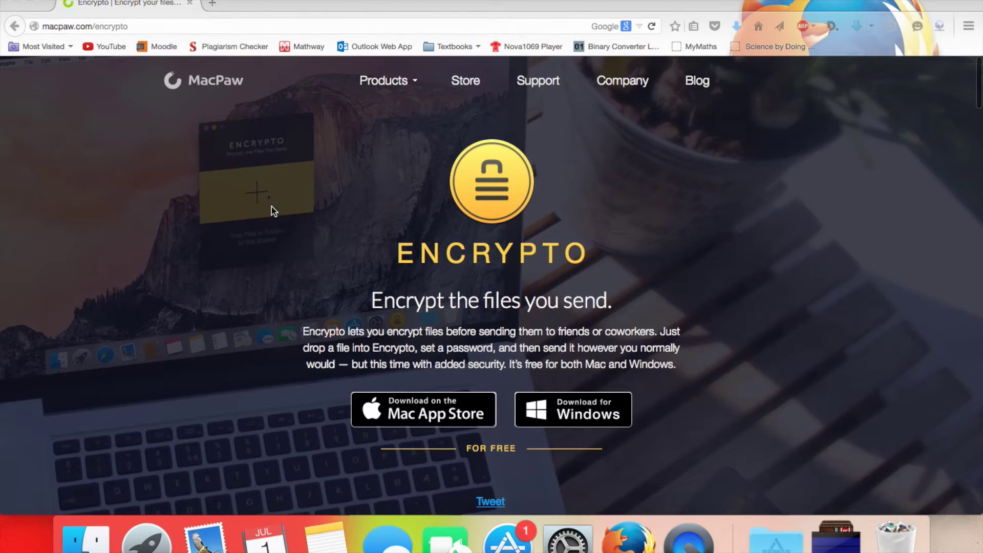
{"action": "scroll", "coordinate": [215, 287], "scroll_direction": "down", "scroll_amount": 2}
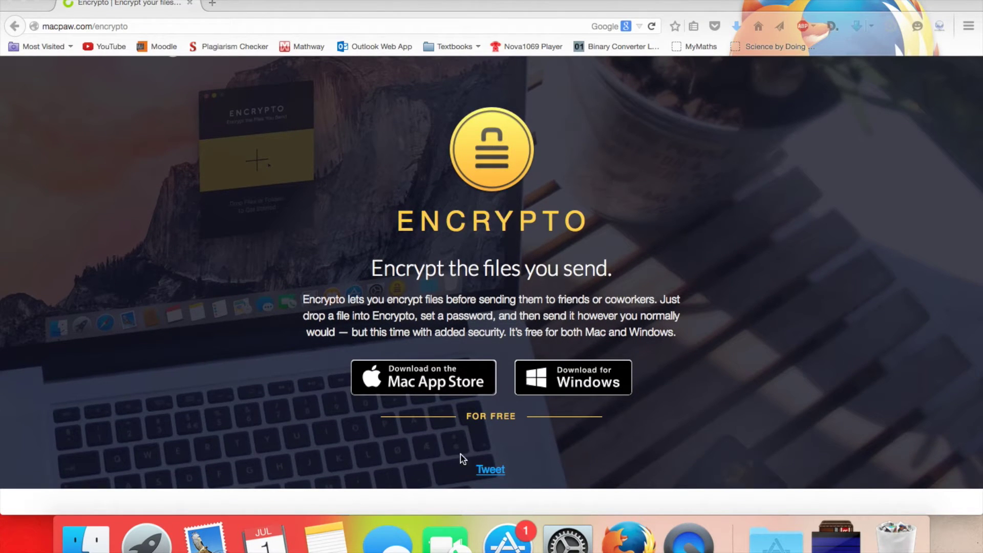
{"action": "scroll", "coordinate": [319, 456], "scroll_direction": "down", "scroll_amount": 10}
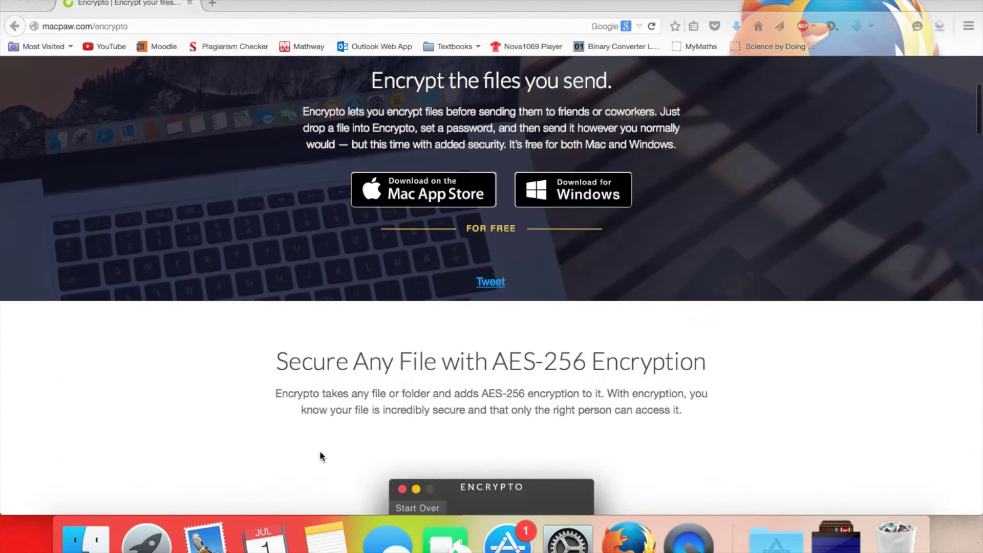
{"action": "scroll", "coordinate": [320, 456], "scroll_direction": "up", "scroll_amount": 3}
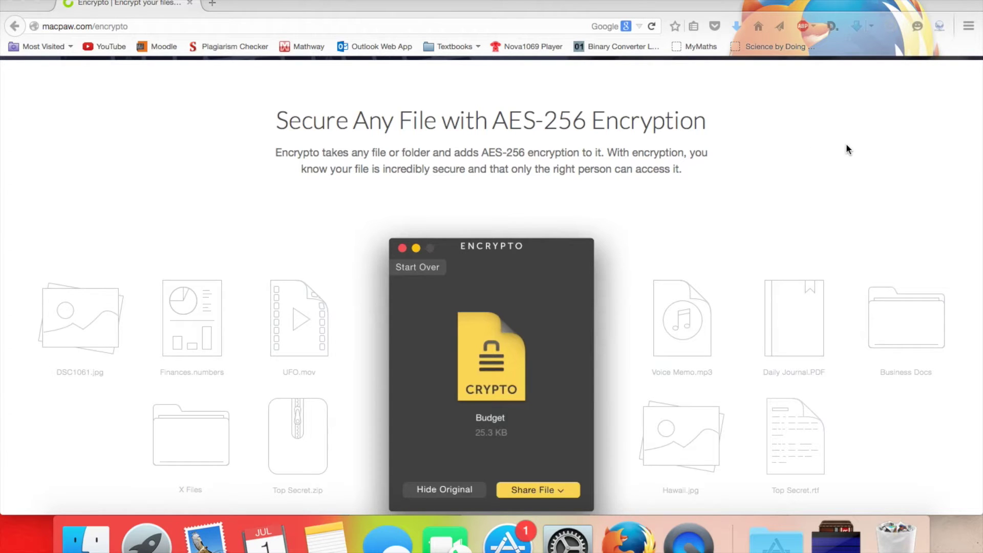
{"action": "scroll", "coordinate": [784, 158], "scroll_direction": "down", "scroll_amount": 3}
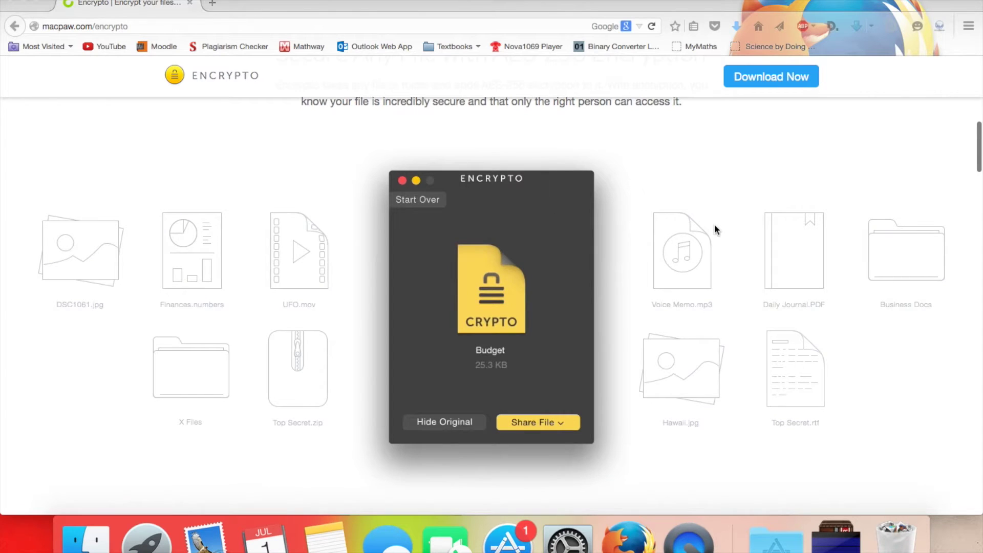
{"action": "scroll", "coordinate": [715, 225], "scroll_direction": "down", "scroll_amount": 10}
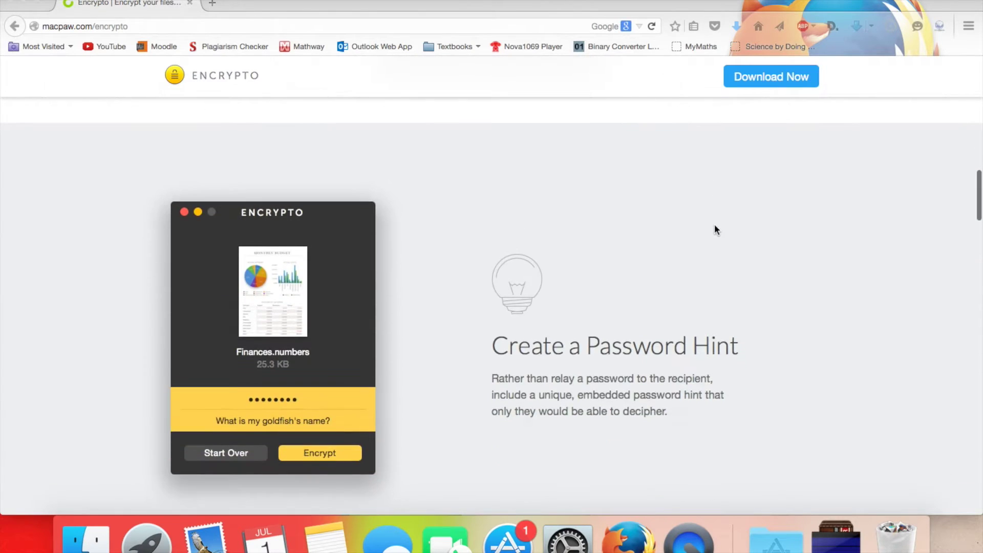
{"action": "scroll", "coordinate": [716, 230], "scroll_direction": "down", "scroll_amount": 1}
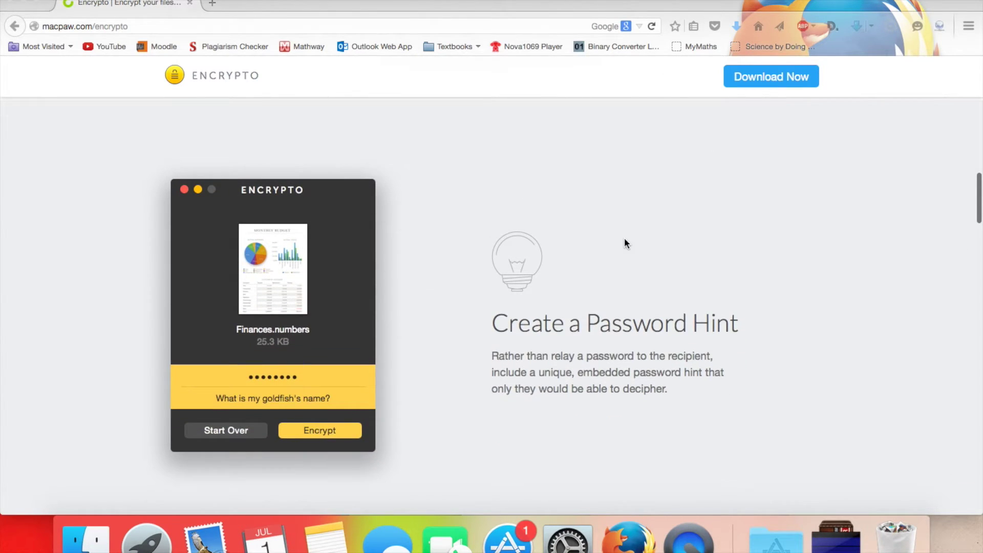
{"action": "scroll", "coordinate": [625, 241], "scroll_direction": "down", "scroll_amount": 10}
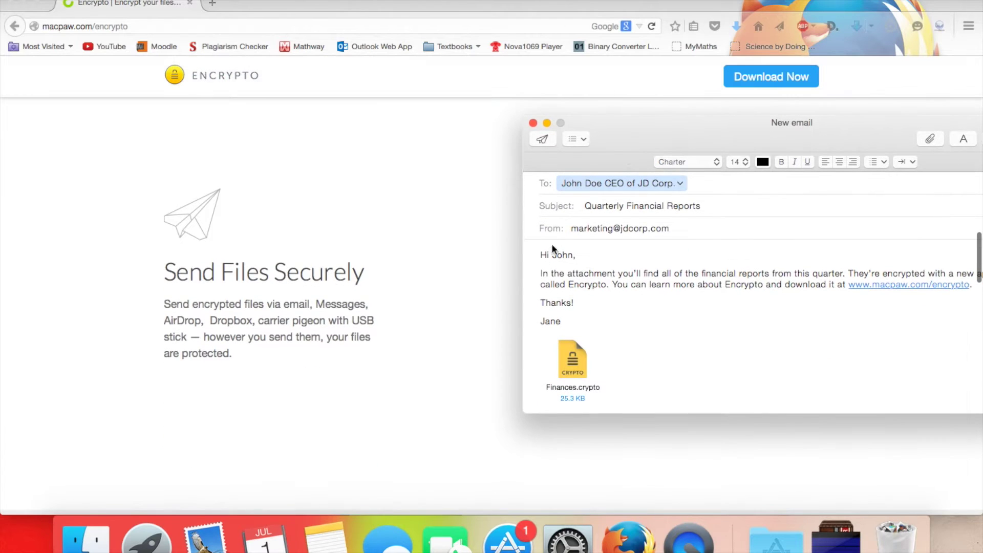
{"action": "scroll", "coordinate": [367, 236], "scroll_direction": "down", "scroll_amount": 10}
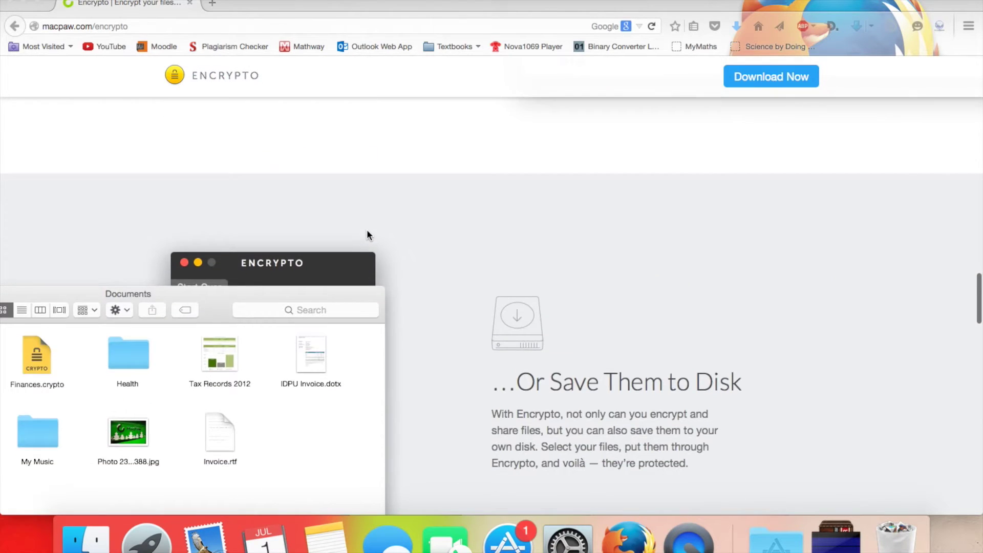
{"action": "scroll", "coordinate": [368, 233], "scroll_direction": "down", "scroll_amount": 8}
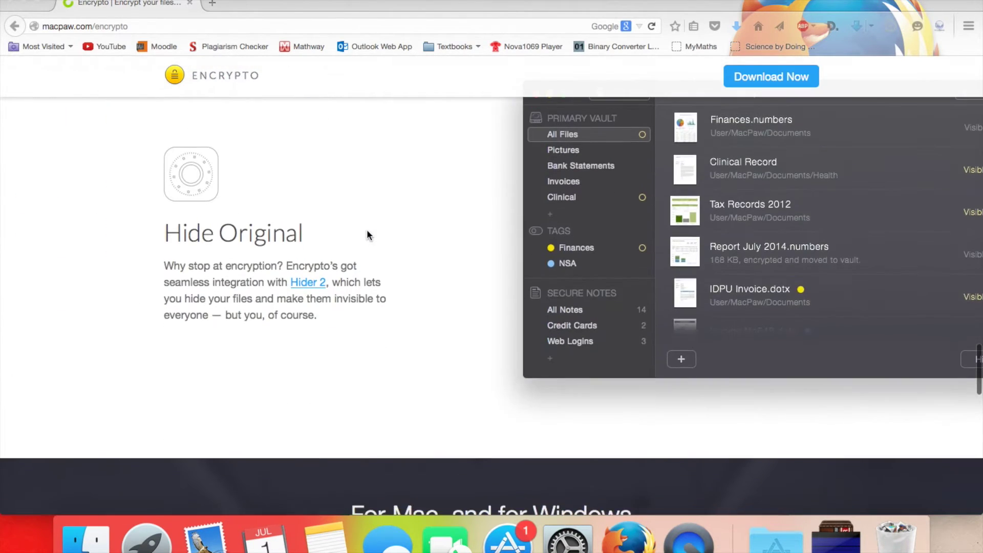
{"action": "scroll", "coordinate": [367, 233], "scroll_direction": "up", "scroll_amount": 4}
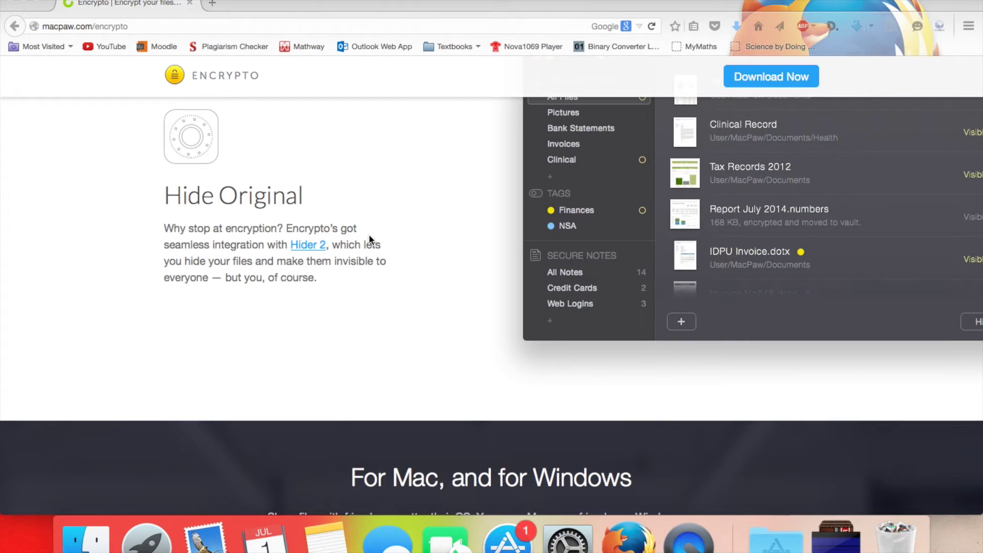
{"action": "scroll", "coordinate": [368, 235], "scroll_direction": "down", "scroll_amount": 6}
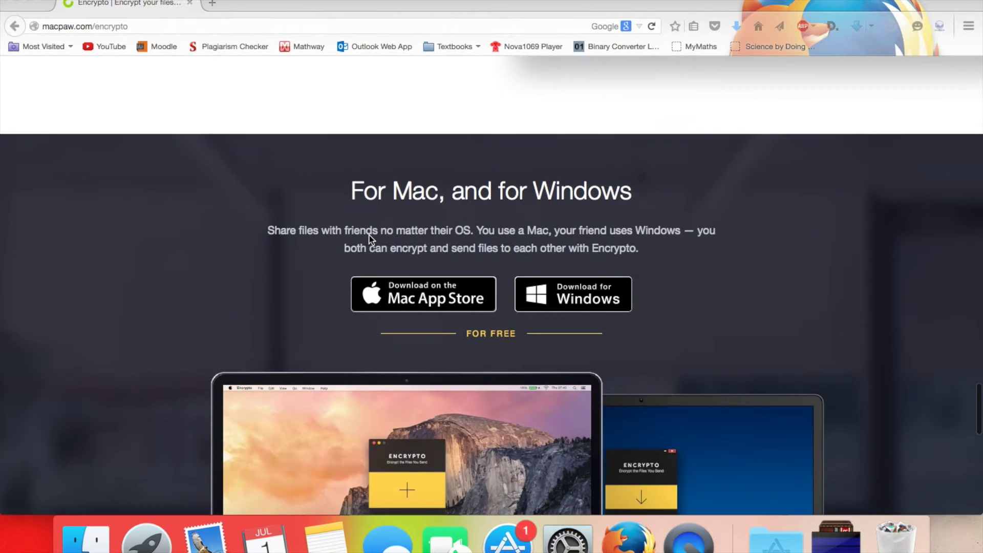
{"action": "scroll", "coordinate": [372, 240], "scroll_direction": "down", "scroll_amount": 3}
{"action": "scroll", "coordinate": [369, 237], "scroll_direction": "up", "scroll_amount": 2}
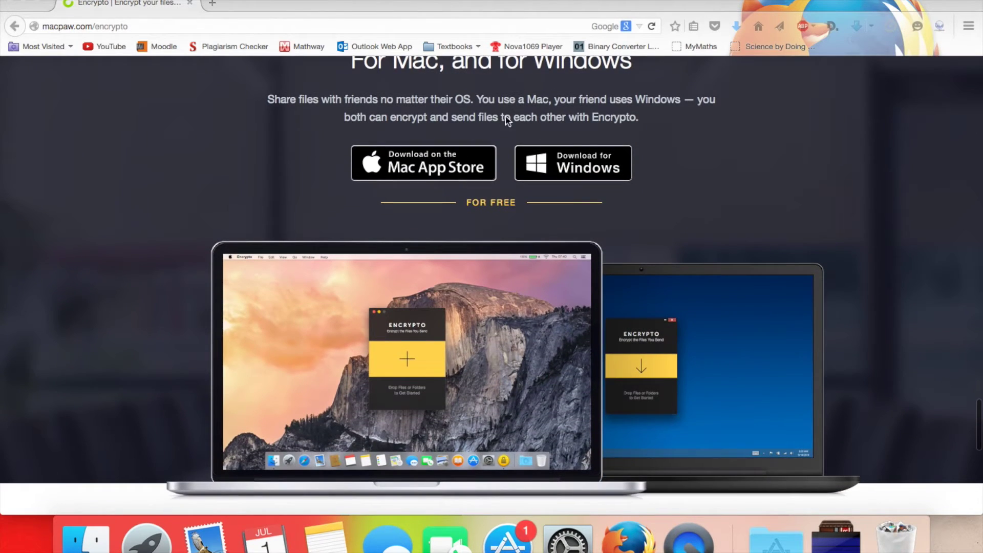
{"action": "scroll", "coordinate": [484, 312], "scroll_direction": "down", "scroll_amount": 10}
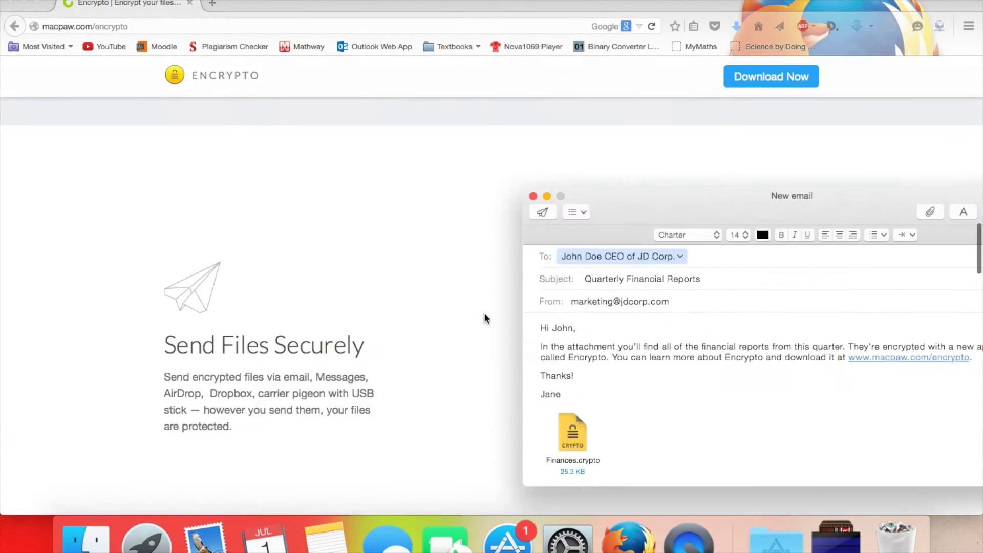
{"action": "key", "text": "Home"}
- Launch Encrypto from the Applications stack and centre its empty window over Firefox
{"action": "left_click", "coordinate": [775, 537]}
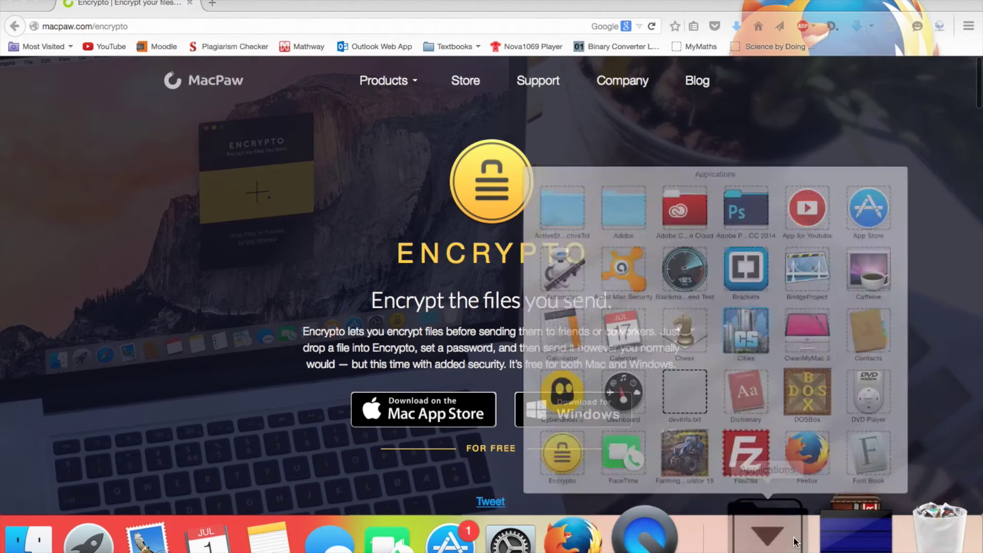
{"action": "left_click", "coordinate": [487, 422]}
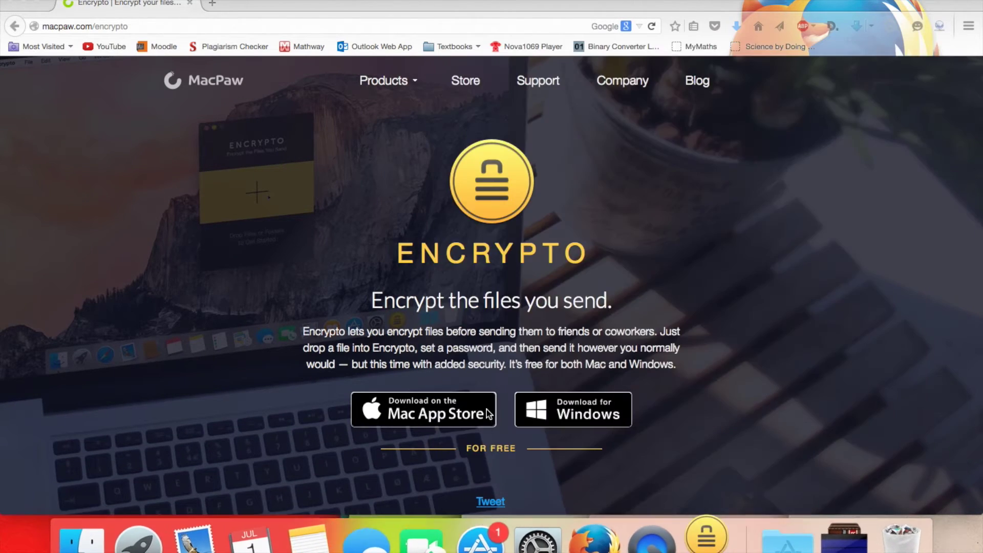
{"action": "left_click_drag", "start_coordinate": [727, 126], "coordinate": [395, 147]}
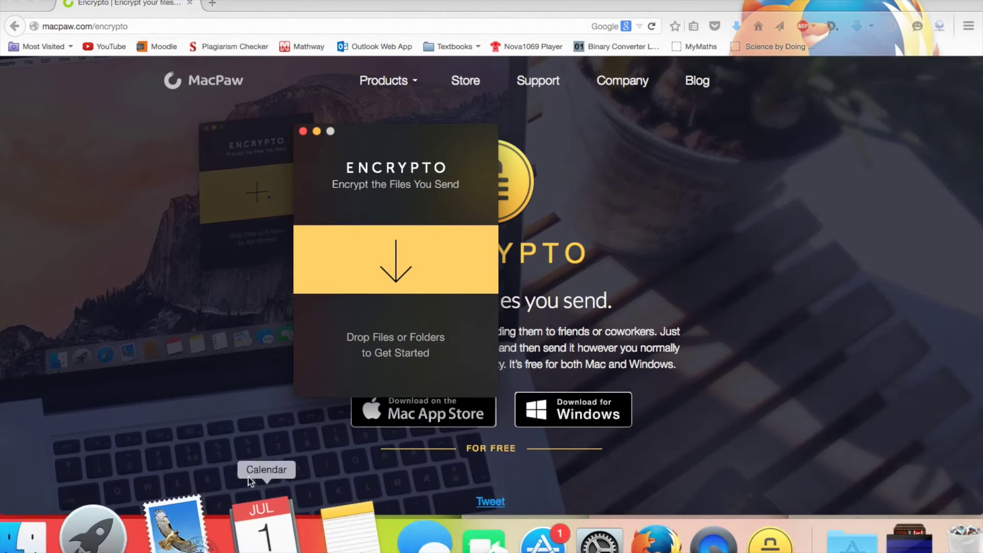
- Load Science-Term2.docx from the Documents folder into Encrypto
{"action": "left_click", "coordinate": [389, 258]}
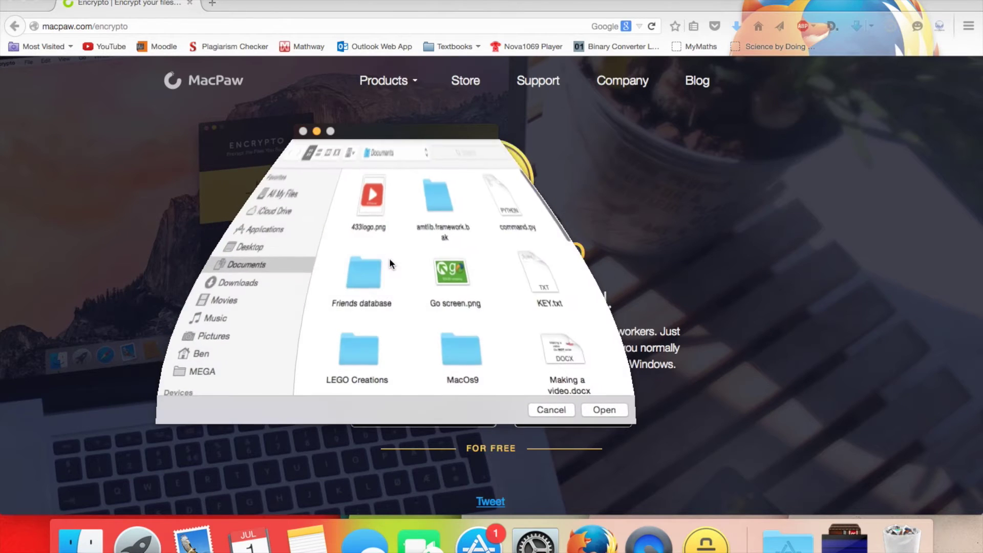
{"action": "scroll", "coordinate": [444, 244], "scroll_direction": "down", "scroll_amount": 5}
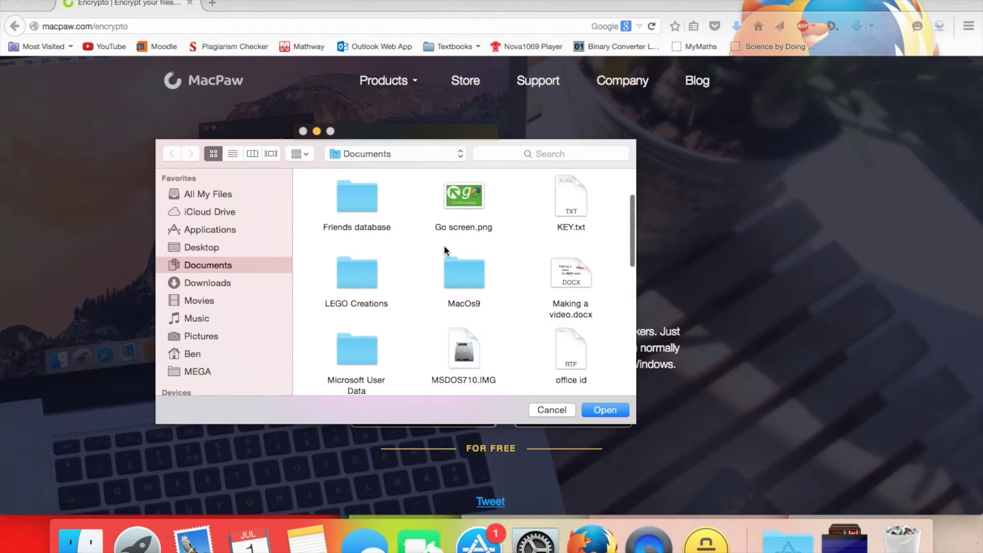
{"action": "scroll", "coordinate": [445, 250], "scroll_direction": "down", "scroll_amount": 1}
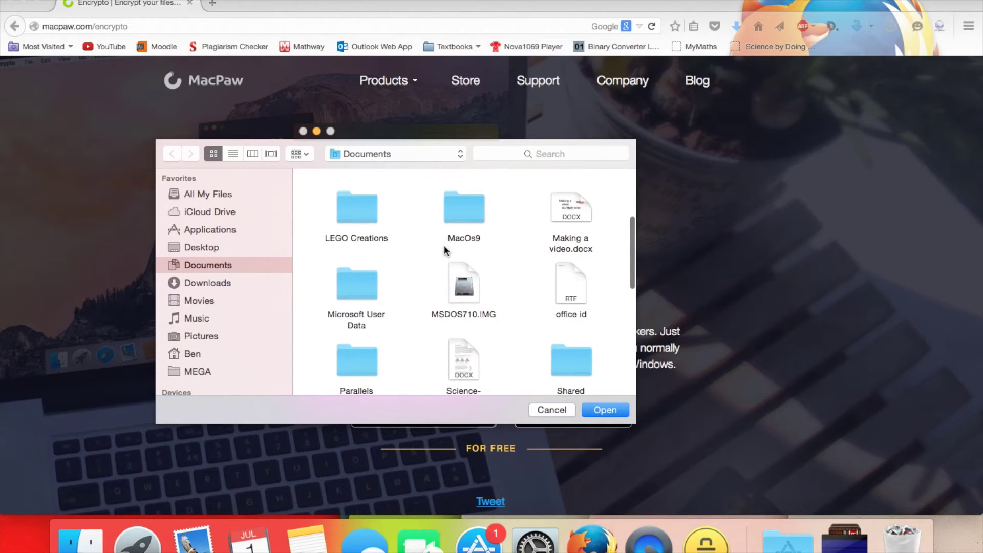
{"action": "scroll", "coordinate": [444, 247], "scroll_direction": "down", "scroll_amount": 2}
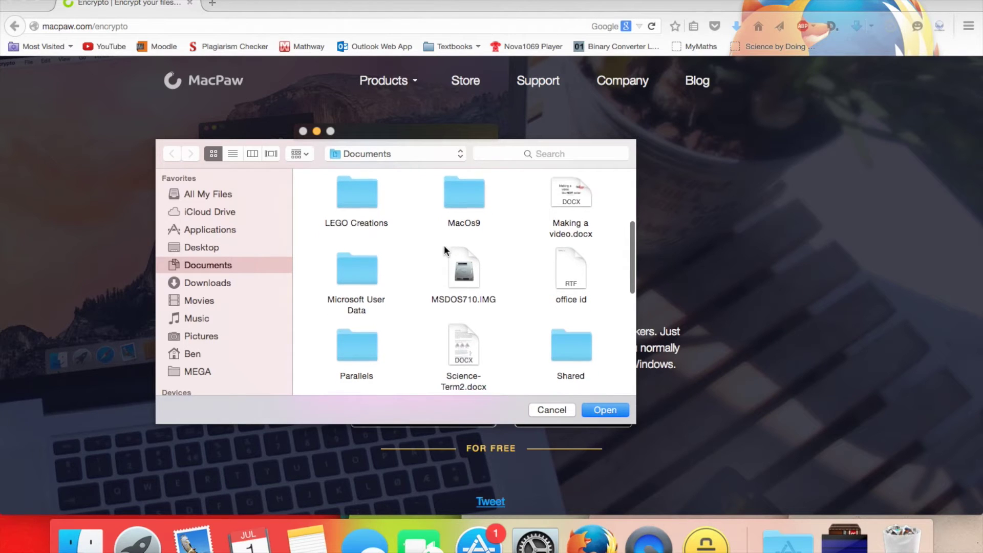
{"action": "scroll", "coordinate": [444, 244], "scroll_direction": "down", "scroll_amount": 3}
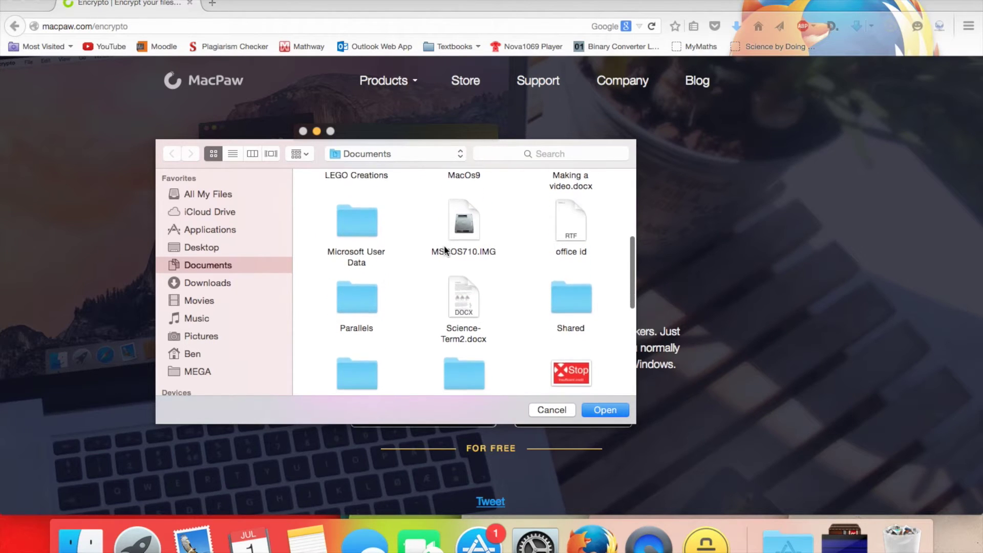
{"action": "scroll", "coordinate": [444, 245], "scroll_direction": "up", "scroll_amount": 2}
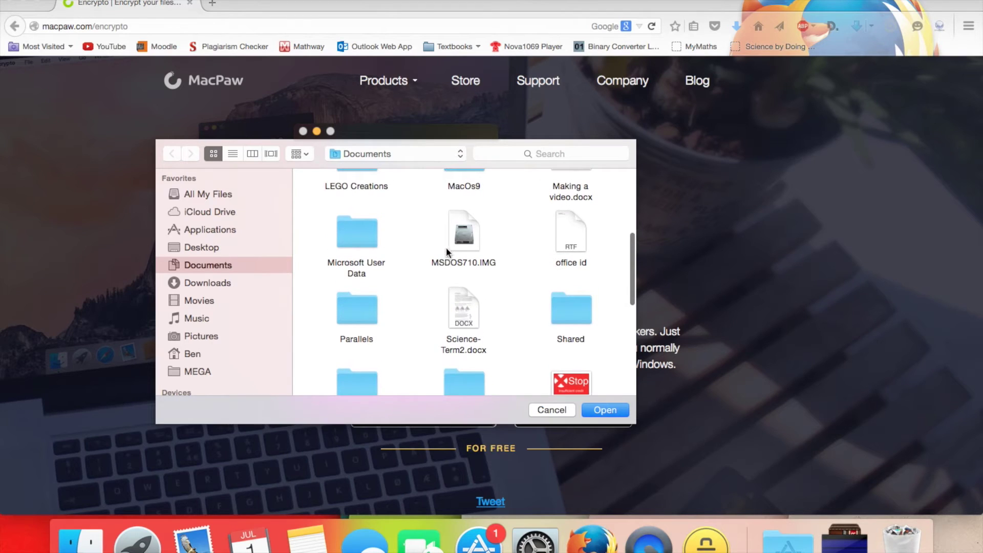
{"action": "left_click", "coordinate": [454, 309]}
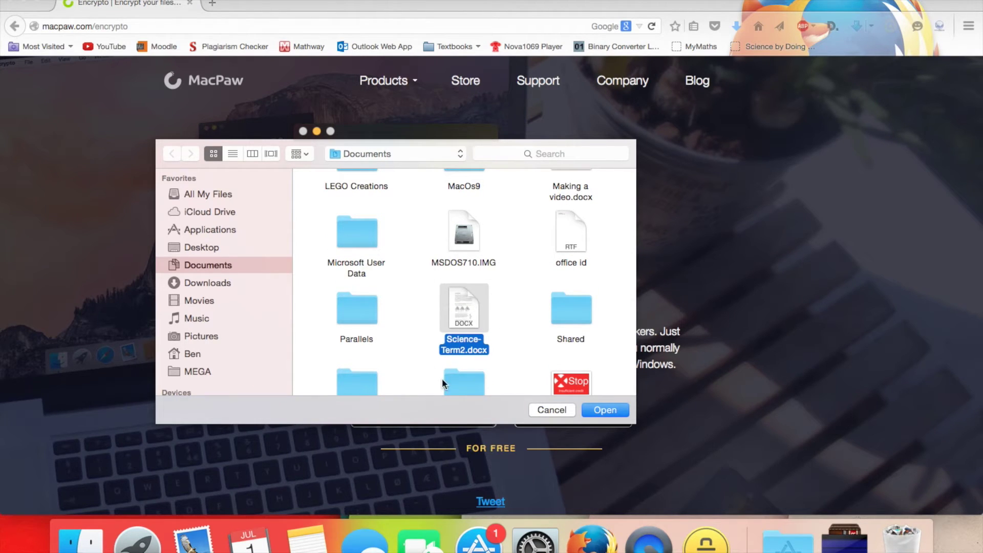
{"action": "left_click", "coordinate": [605, 410]}
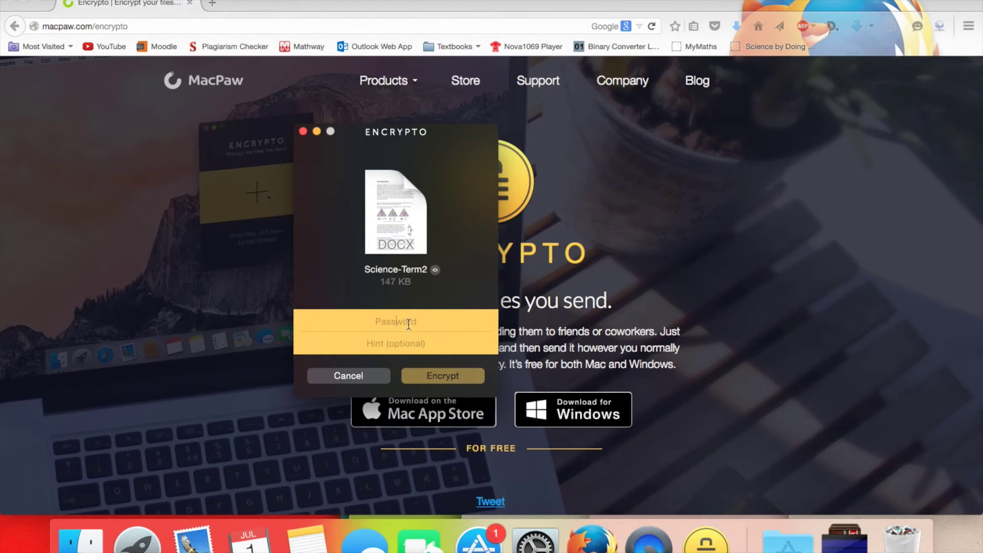
- Encrypt Science-Term2 with a password and the hint 'What is the subject name'
{"action": "type", "text": "••"}
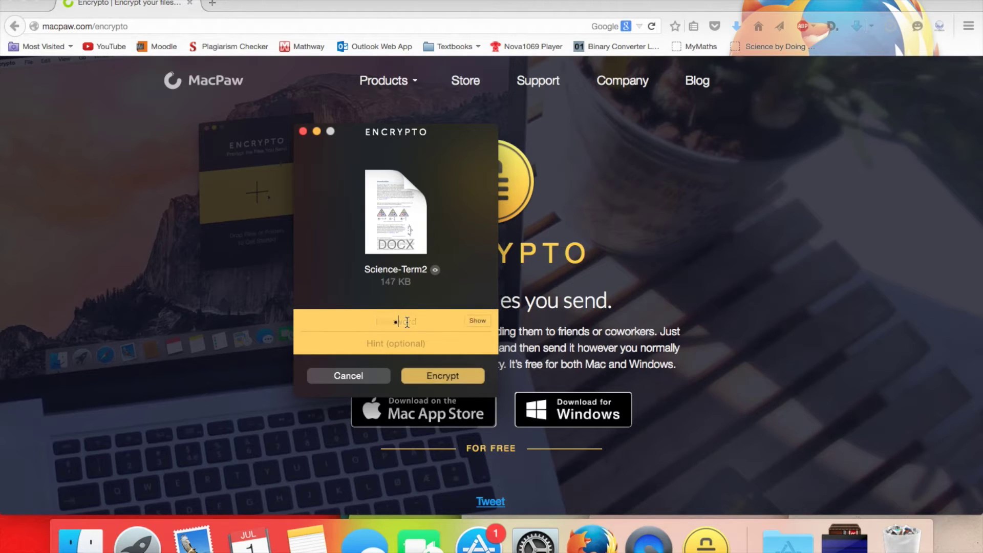
{"action": "type", "text": "•••••"}
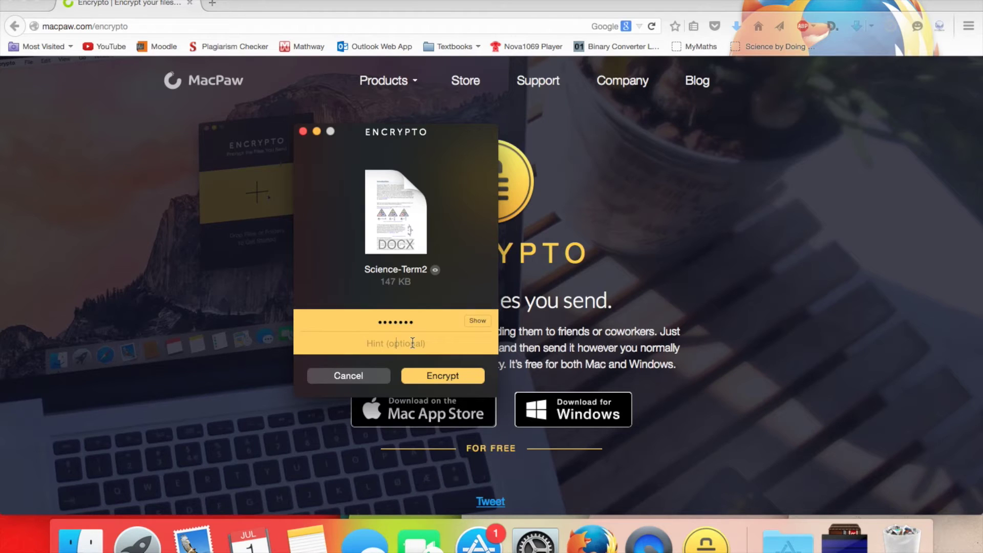
{"action": "type", "text": "what is the subject name"}
{"action": "left_click", "coordinate": [443, 376]}
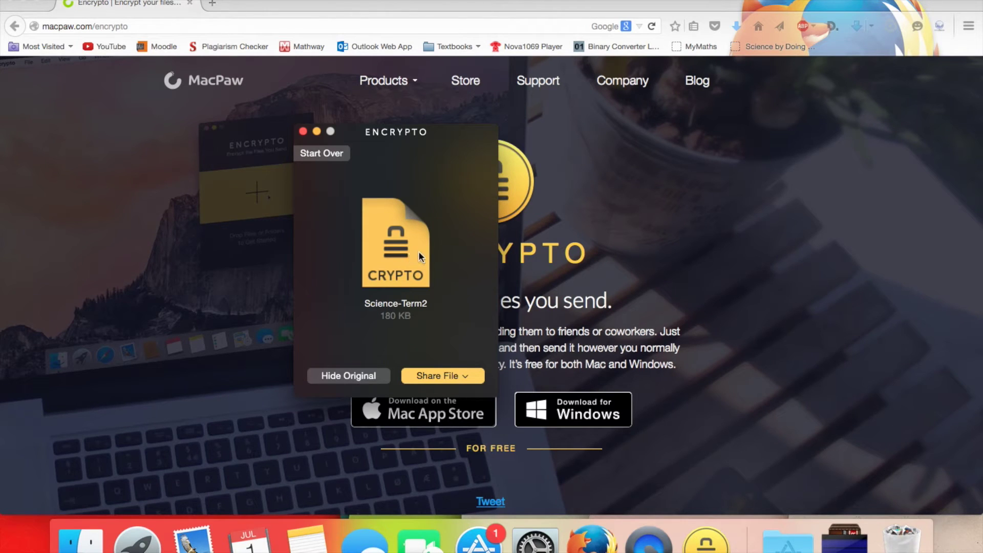
- Save the encrypted Science-Term2 crypto file into the Documents folder
{"action": "left_click", "coordinate": [470, 380]}
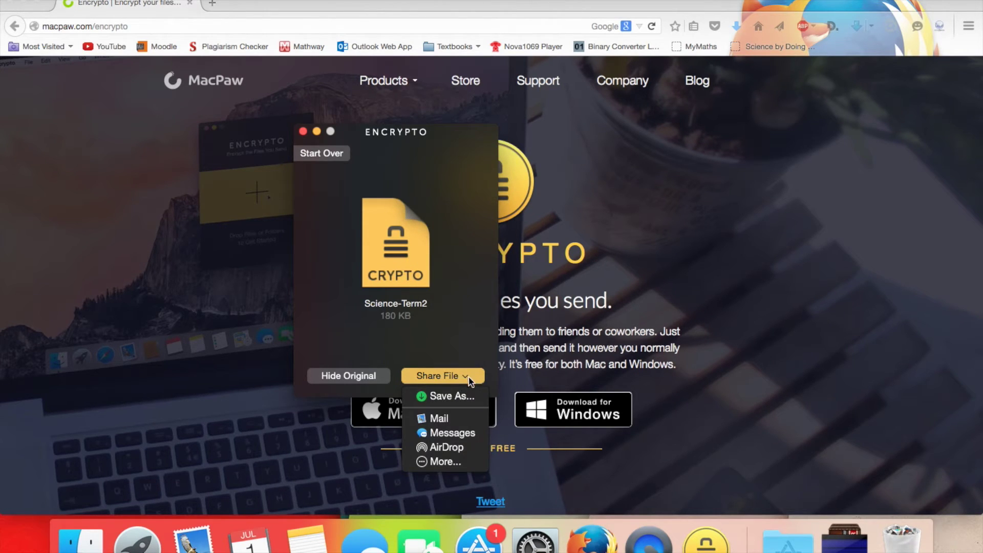
{"action": "left_click", "coordinate": [443, 397]}
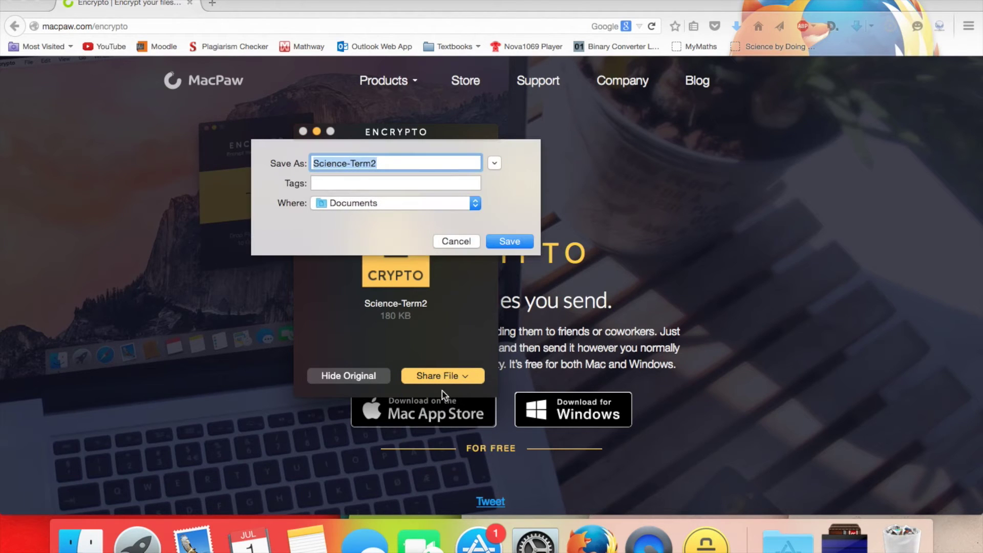
{"action": "left_click", "coordinate": [517, 242]}
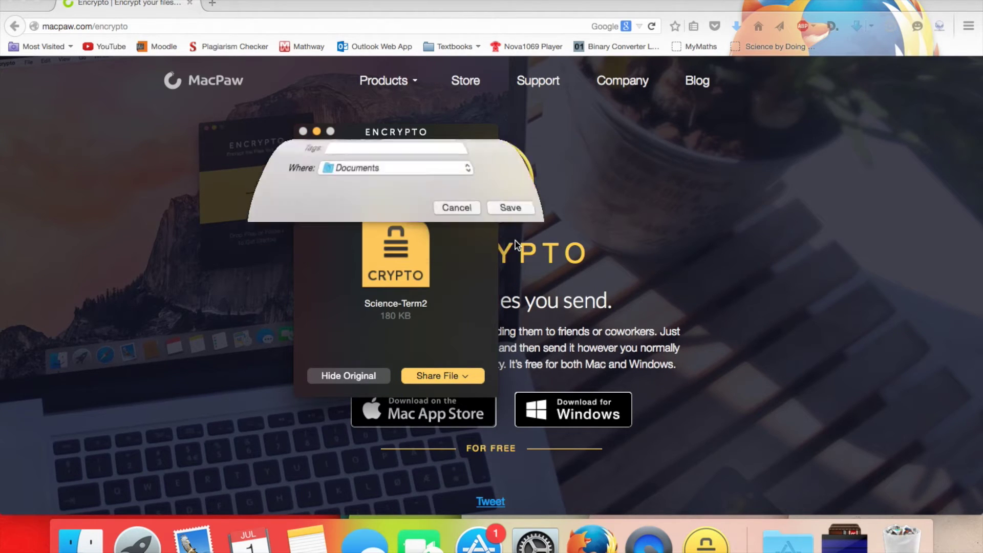
- Hide the original document and dismiss the Hider 2 promotion
{"action": "left_click", "coordinate": [355, 376]}
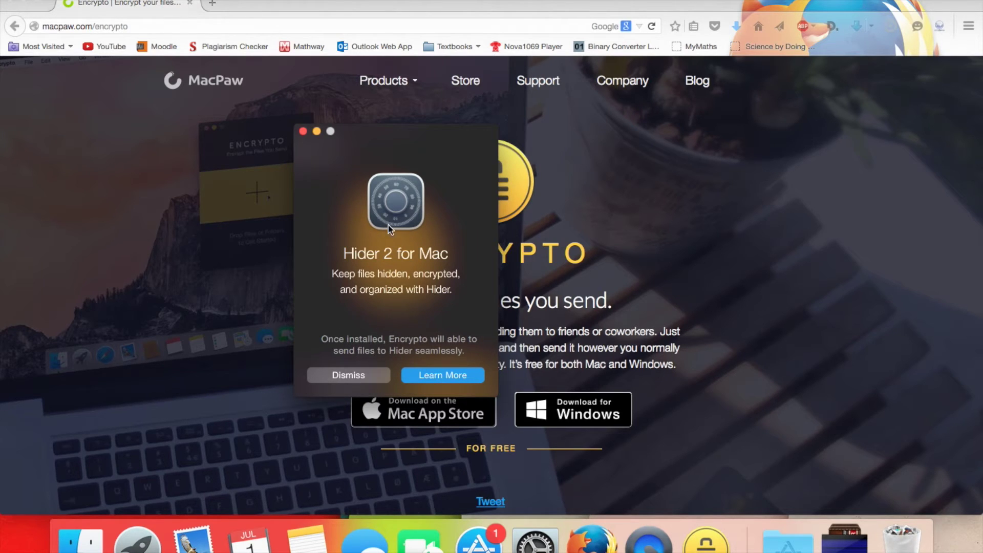
{"action": "left_click", "coordinate": [364, 380]}
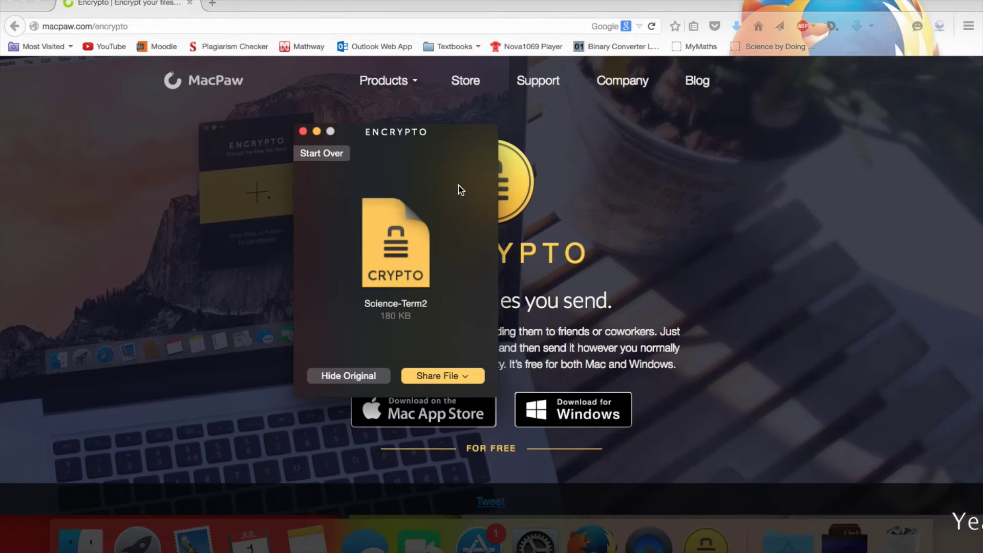
{"action": "left_click_drag", "start_coordinate": [424, 139], "coordinate": [376, 117]}
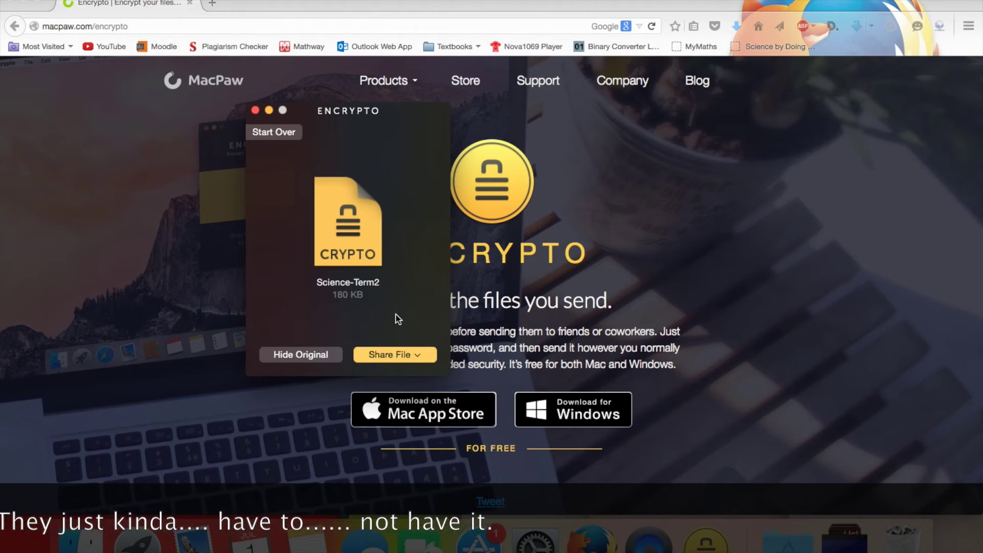
- Open Science-Term2.crypto from Finder's Documents folder, then close the Encrypto window
{"action": "left_click", "coordinate": [89, 541]}
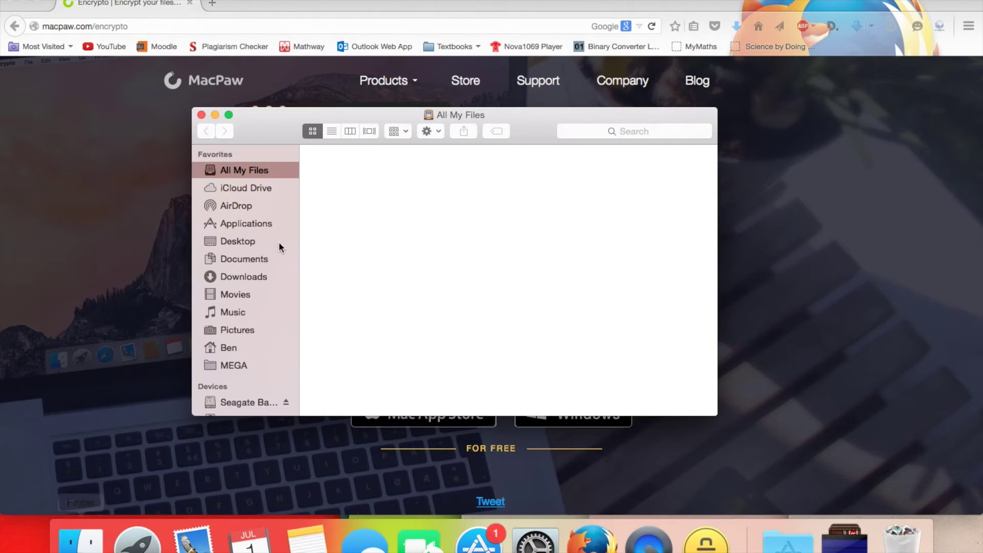
{"action": "left_click", "coordinate": [258, 260]}
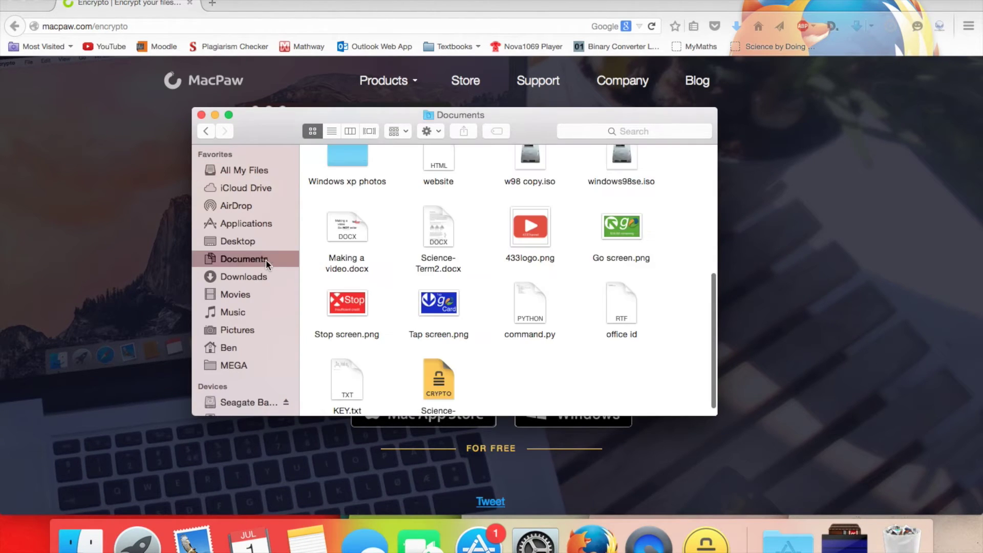
{"action": "scroll", "coordinate": [434, 330], "scroll_direction": "down", "scroll_amount": 1}
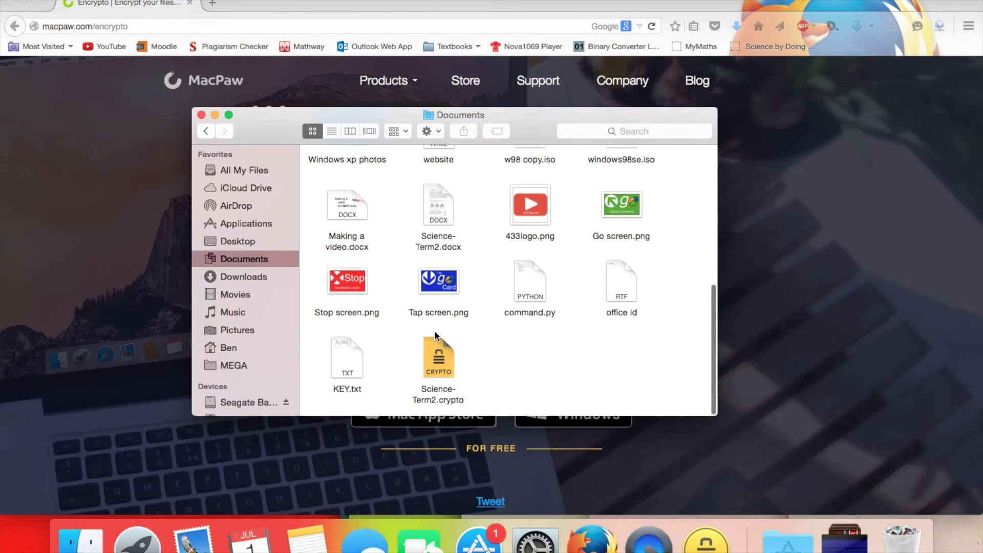
{"action": "double_click", "coordinate": [433, 373]}
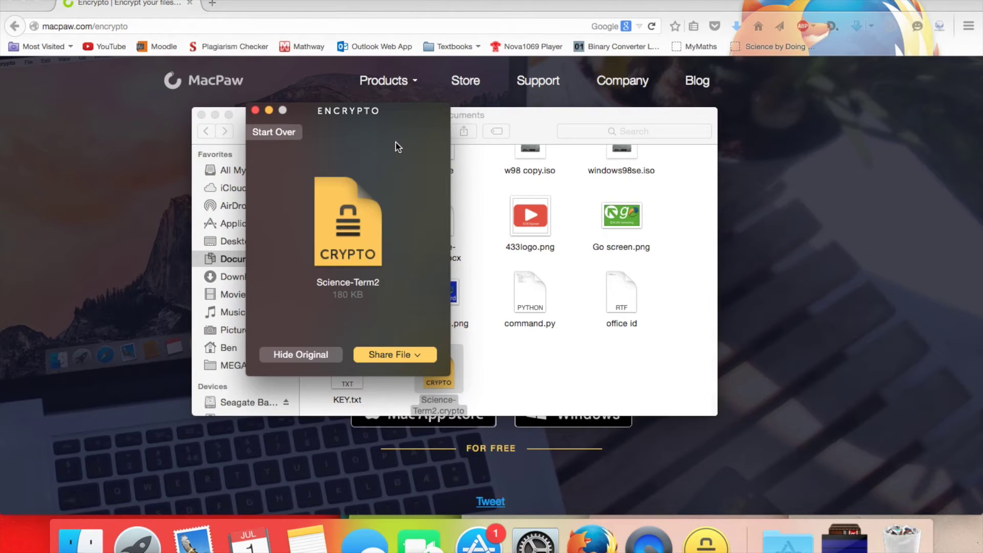
{"action": "left_click_drag", "start_coordinate": [344, 112], "coordinate": [407, 122]}
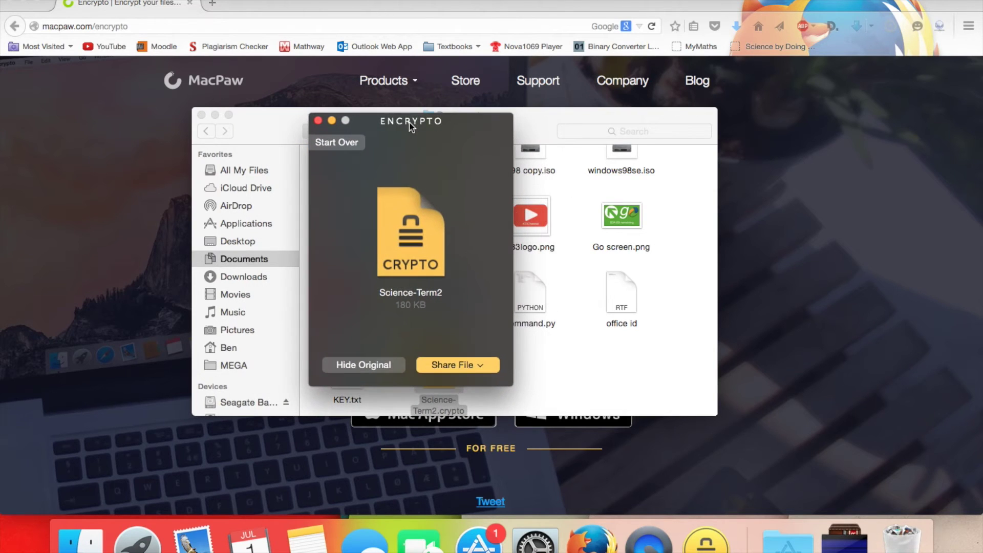
{"action": "left_click", "coordinate": [318, 121]}
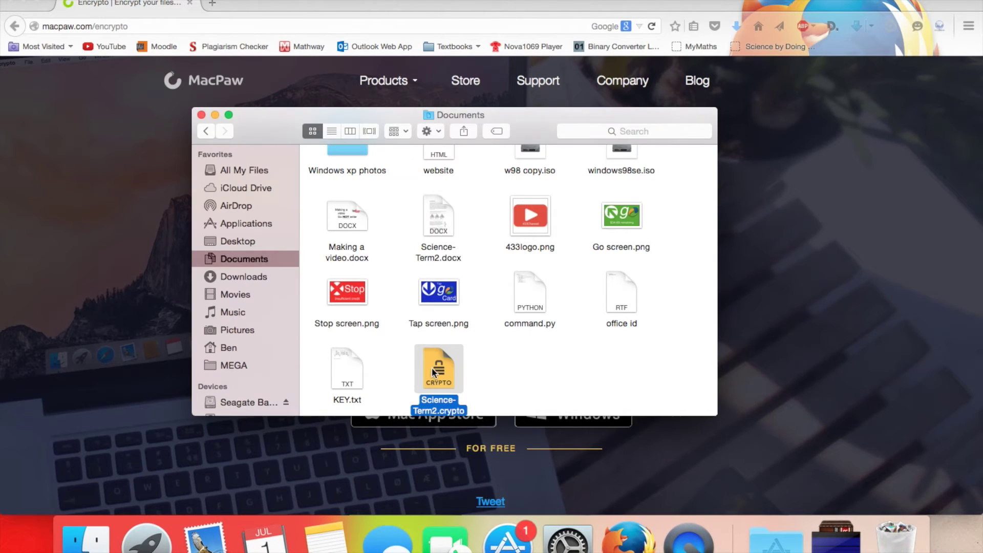
- Reopen Science-Term2.crypto and decrypt it with the corrected password, retrying until it succeeds
{"action": "double_click", "coordinate": [432, 371]}
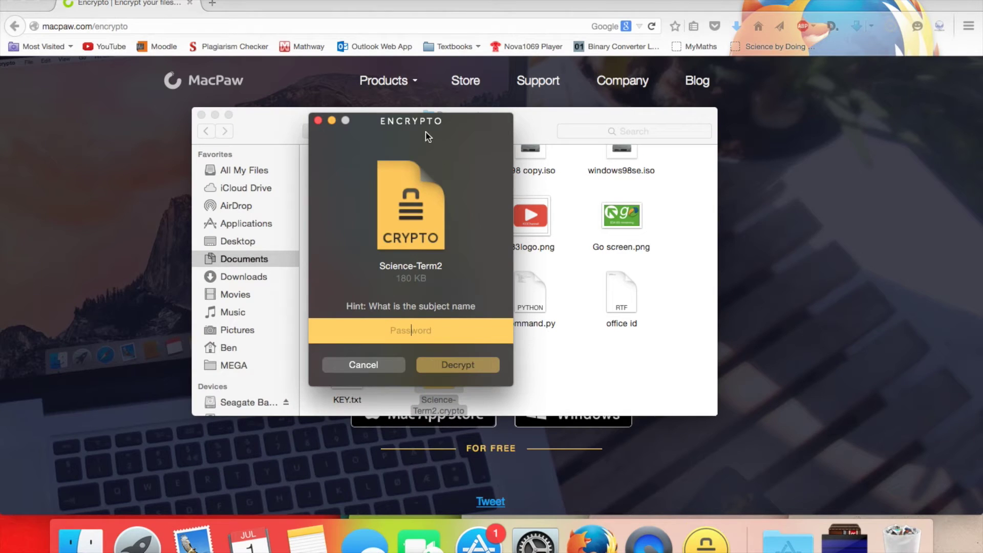
{"action": "left_click", "coordinate": [202, 115]}
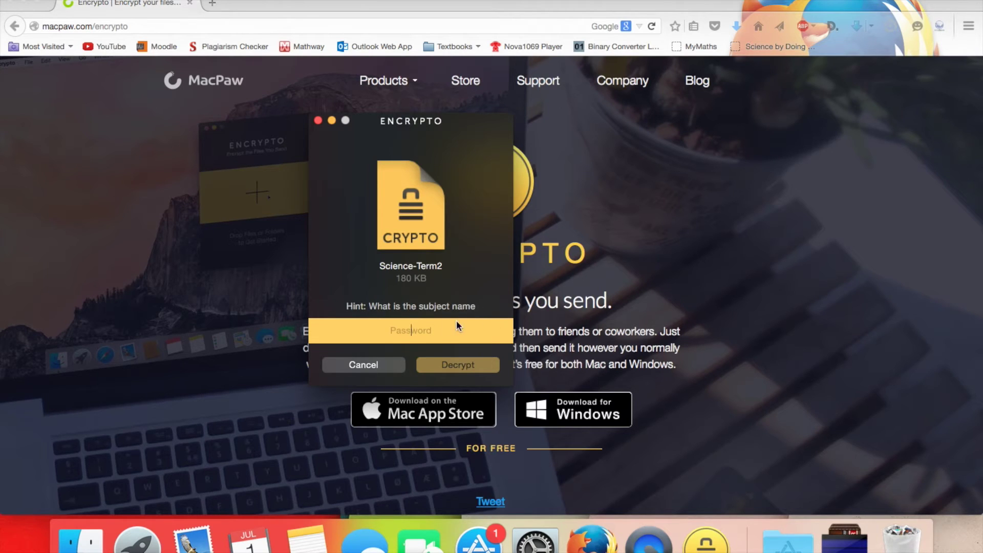
{"action": "type", "text": "sc"}
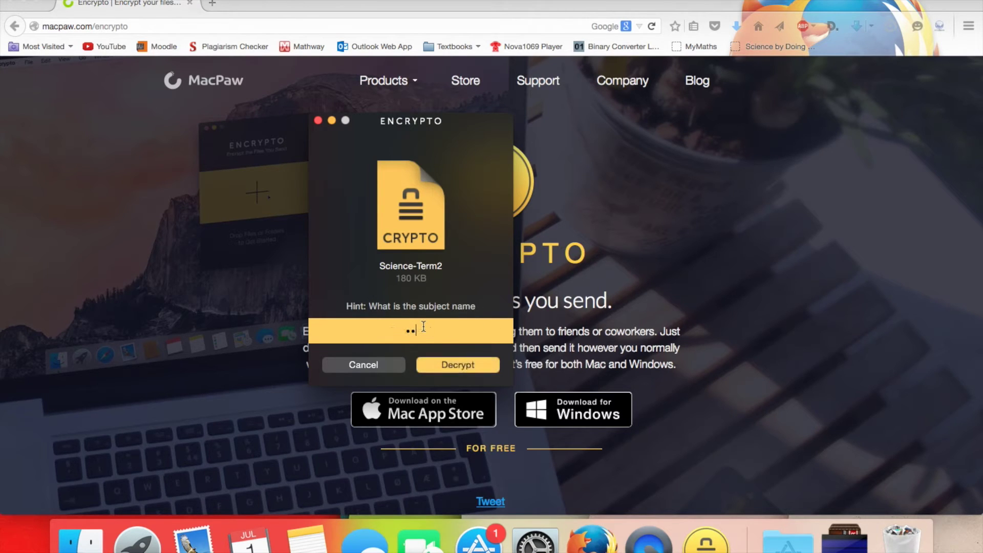
{"action": "key", "text": "BackSpace"}
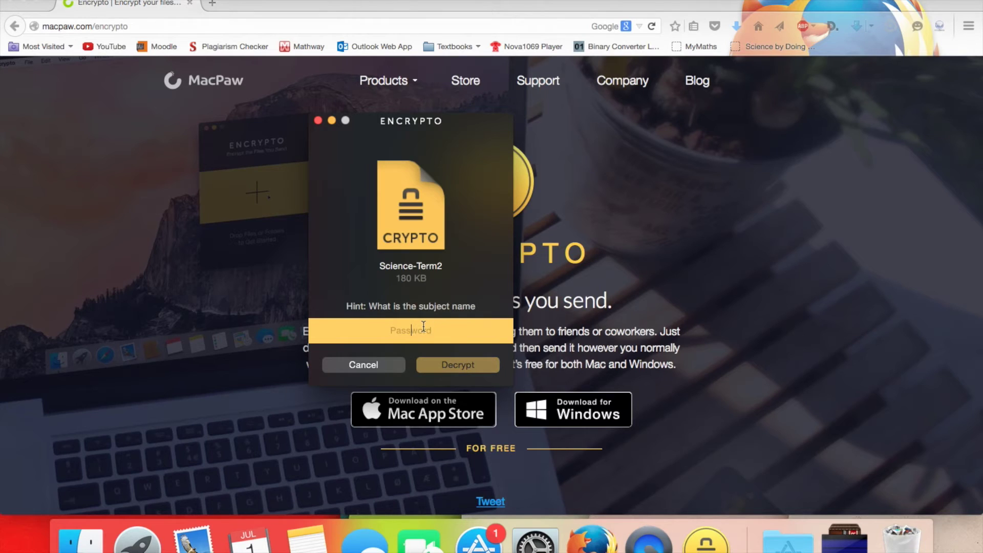
{"action": "type", "text": "sci"}
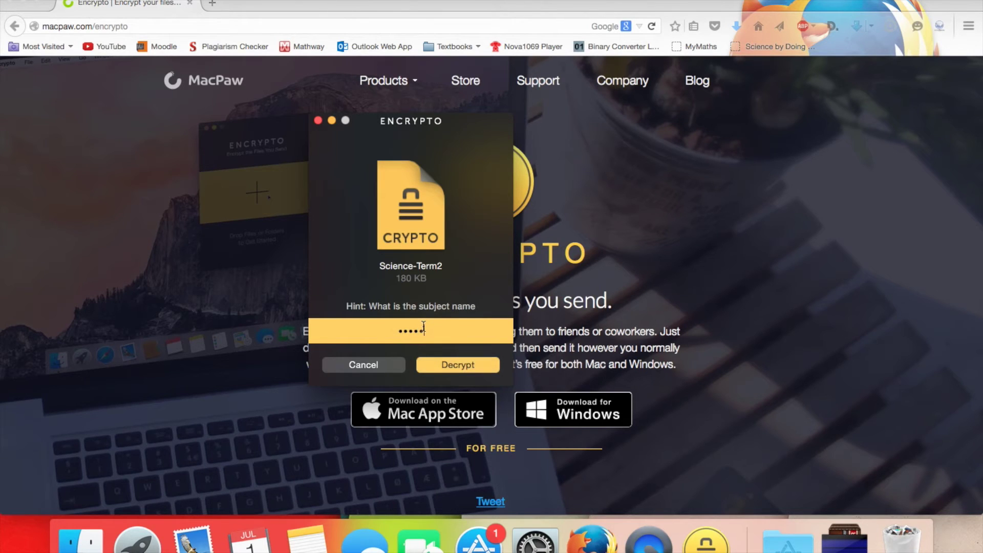
{"action": "left_click", "coordinate": [450, 365]}
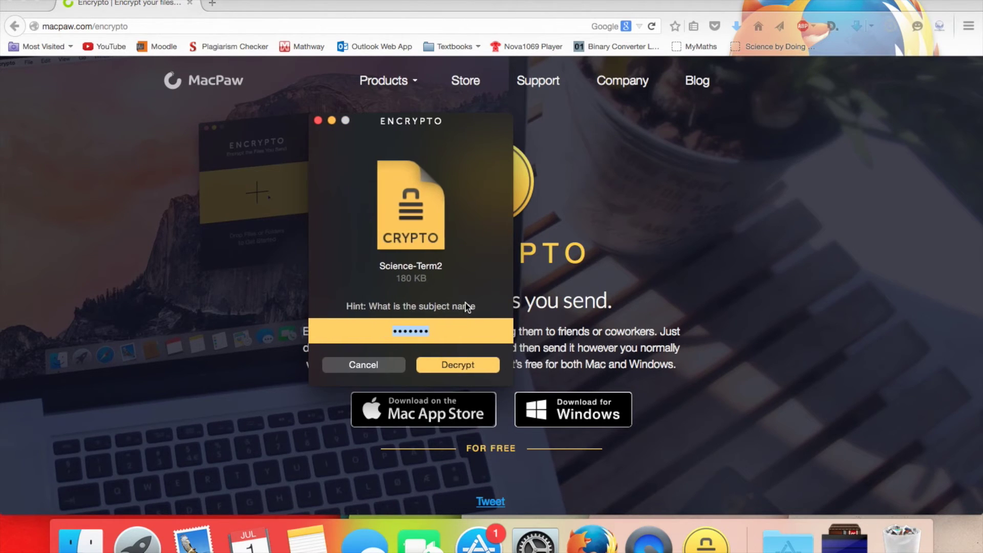
{"action": "left_click", "coordinate": [471, 366]}
{"action": "left_click_drag", "start_coordinate": [429, 127], "coordinate": [501, 120]}
{"action": "left_click", "coordinate": [515, 367]}
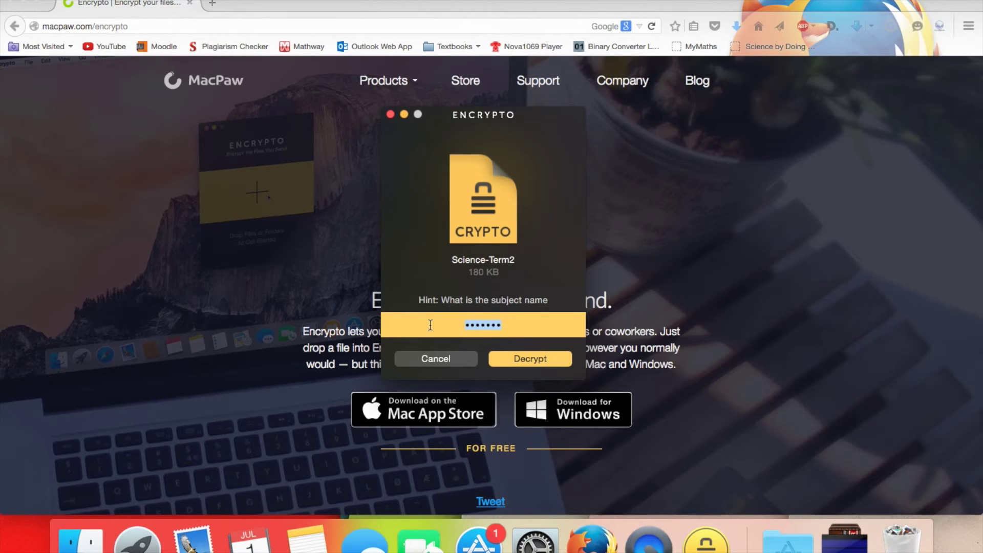
{"action": "type", "text": "e"}
{"action": "left_click", "coordinate": [542, 367]}
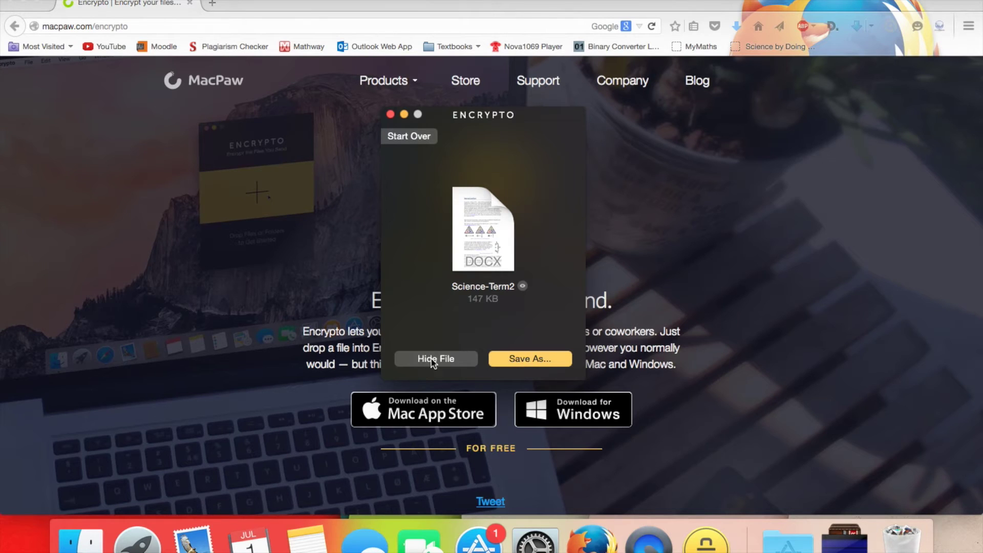
- Start over without saving the decrypted document and close Encrypto
{"action": "left_click", "coordinate": [425, 136]}
{"action": "left_click", "coordinate": [431, 190]}
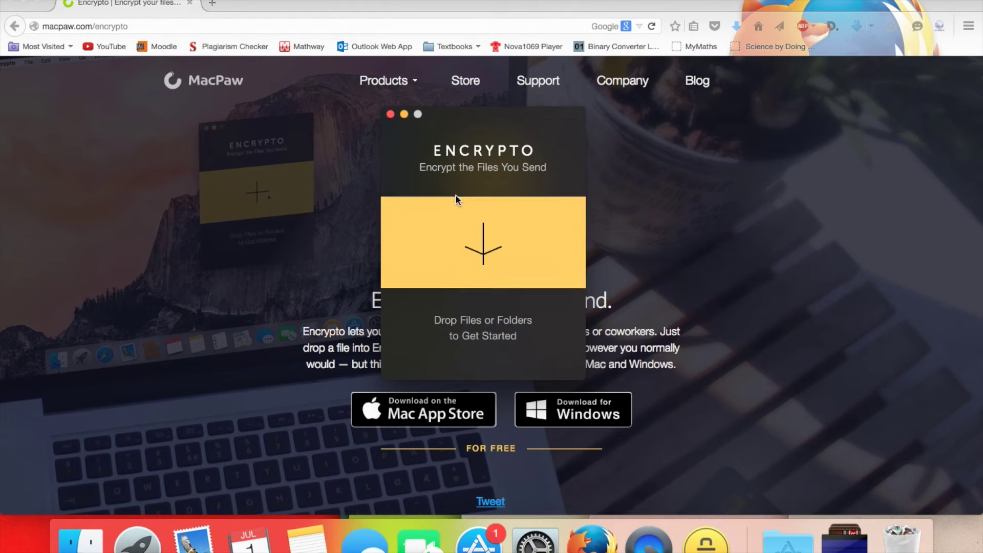
{"action": "left_click", "coordinate": [390, 114]}
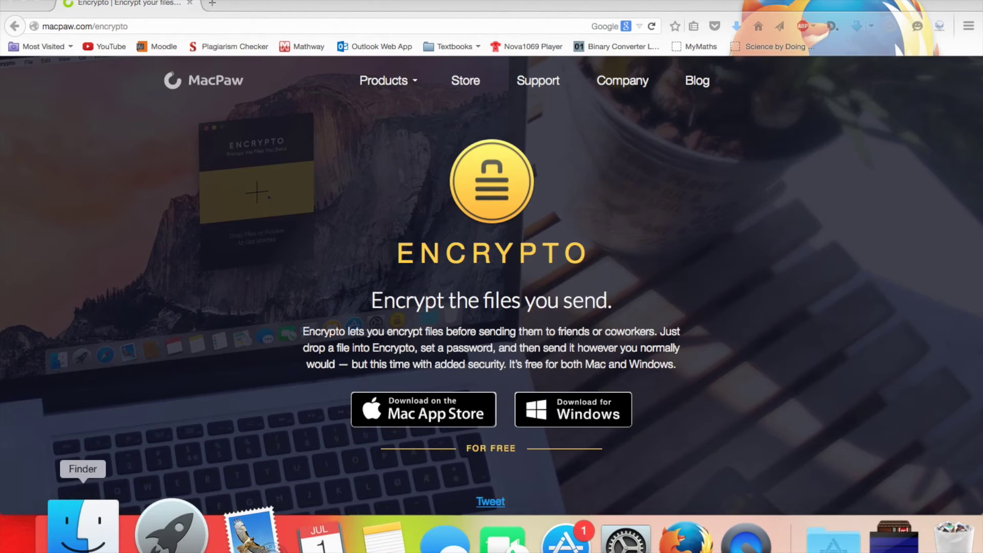
{"action": "left_click", "coordinate": [81, 538]}
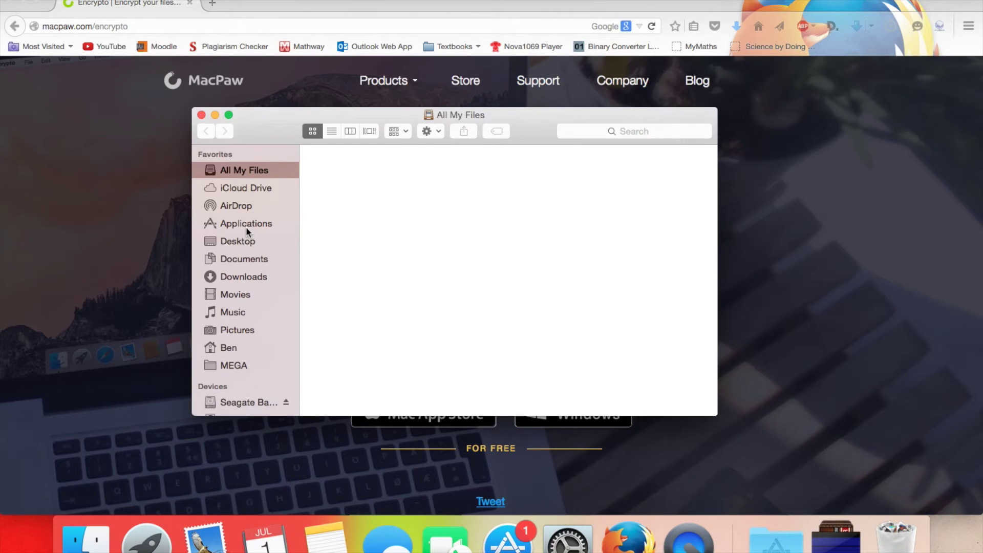
- Reopen Science-Term2.crypto from Documents, close Finder, and cancel the password prompt
{"action": "left_click", "coordinate": [266, 260]}
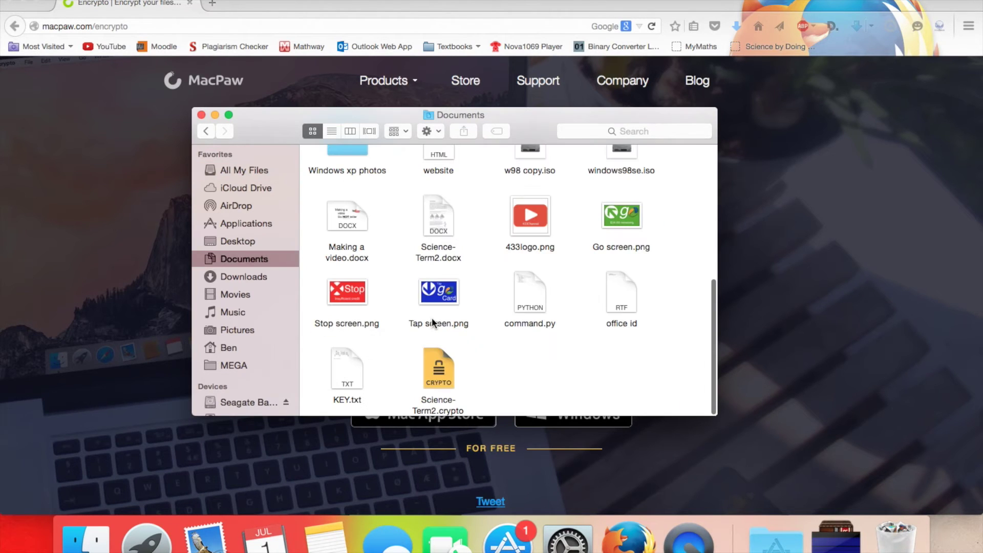
{"action": "double_click", "coordinate": [438, 372]}
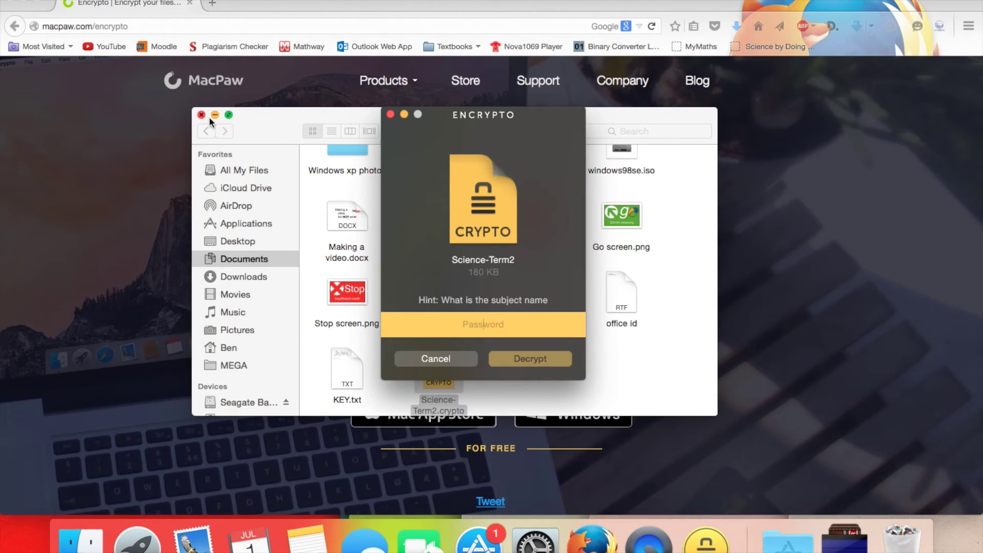
{"action": "left_click", "coordinate": [202, 115]}
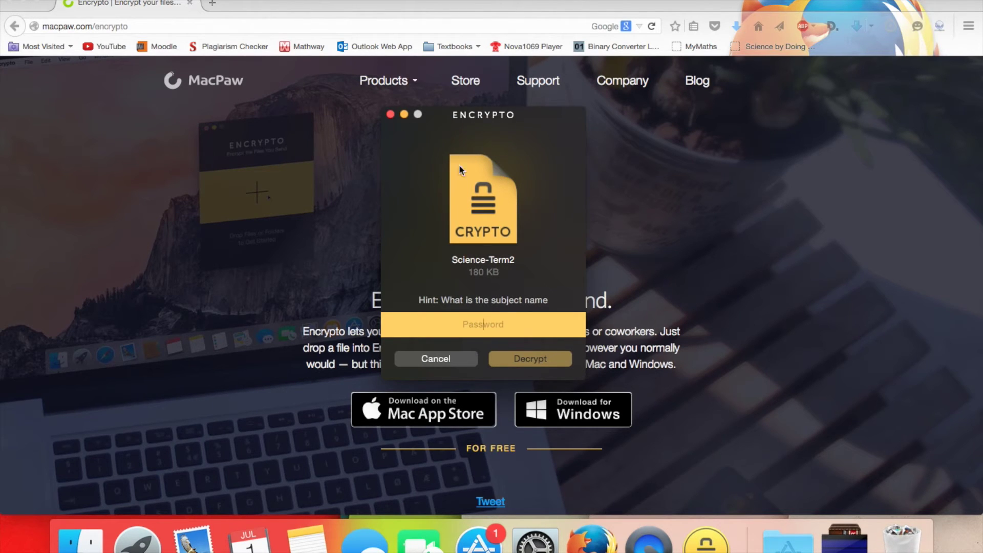
{"action": "left_click", "coordinate": [446, 360]}
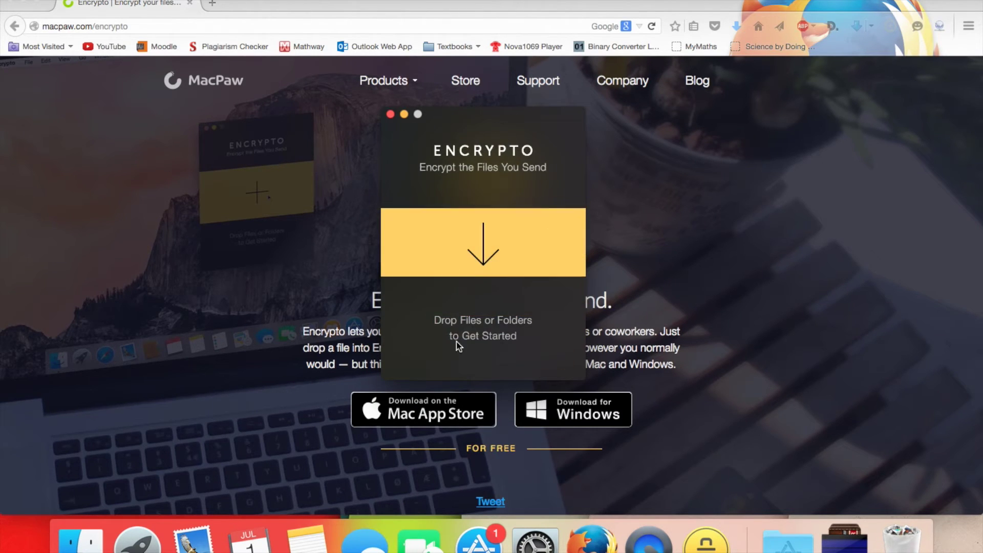
- Load Elevator Music.mp3 from the Music folder into Encrypto
{"action": "left_click", "coordinate": [539, 223]}
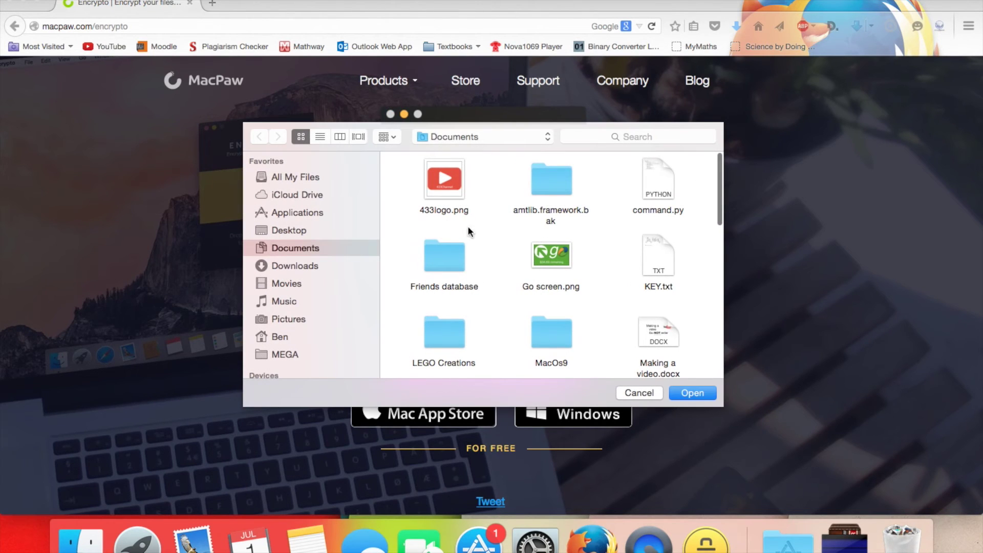
{"action": "left_click", "coordinate": [317, 268]}
{"action": "left_click", "coordinate": [315, 285]}
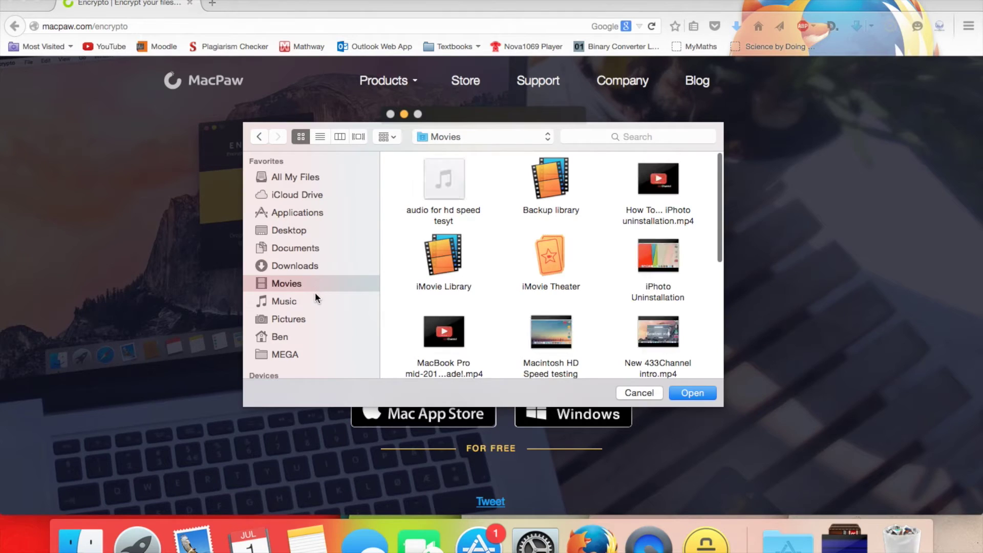
{"action": "left_click", "coordinate": [315, 296]}
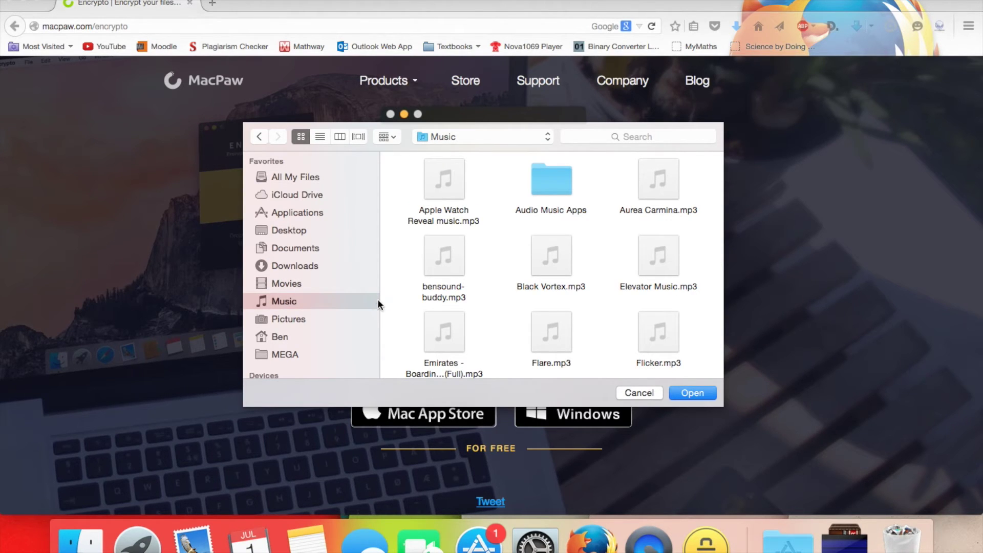
{"action": "mouse_move", "coordinate": [656, 257]}
{"action": "left_click", "coordinate": [654, 265]}
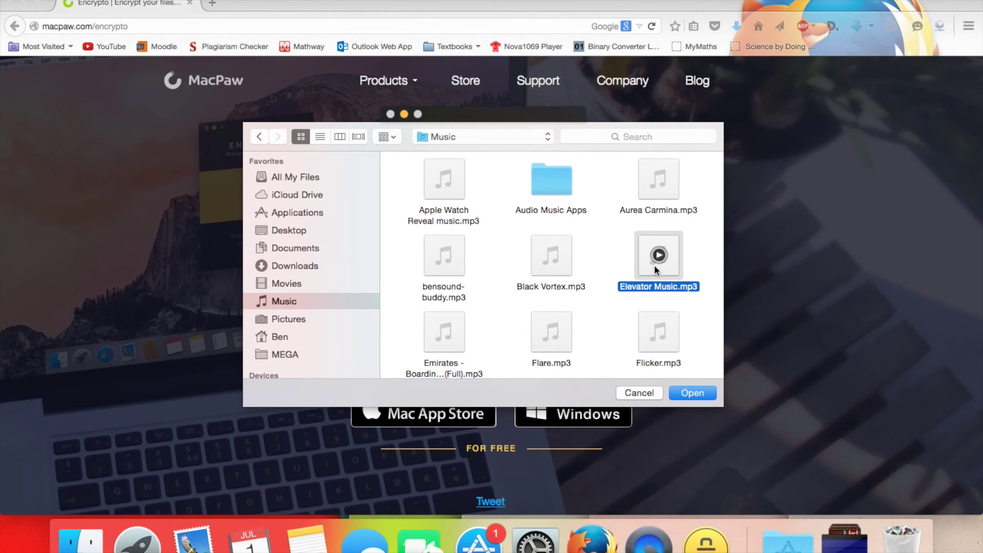
{"action": "left_click", "coordinate": [692, 393]}
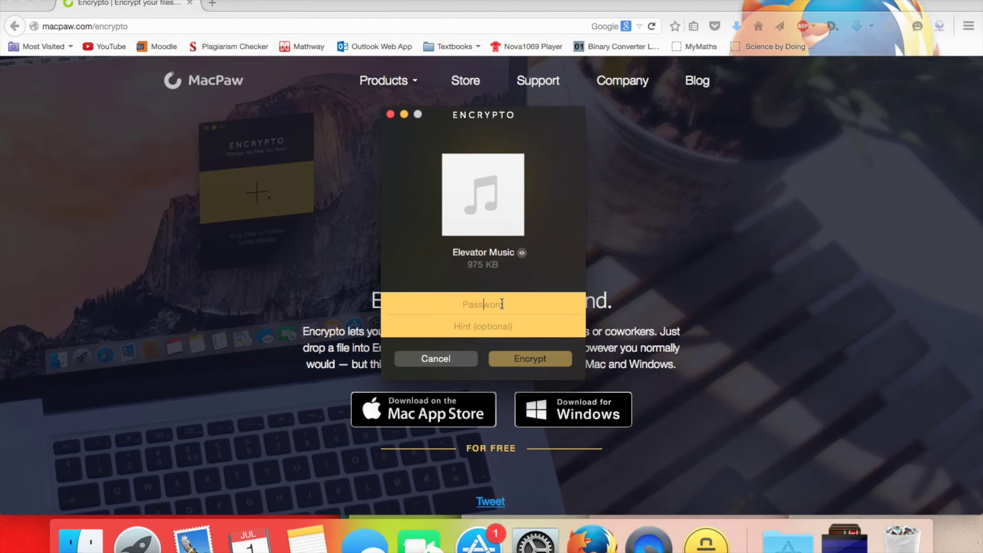
- Encrypt Elevator Music with a password and hint 'Technical...', then show the sharing options
{"action": "type", "text": "••••••••"}
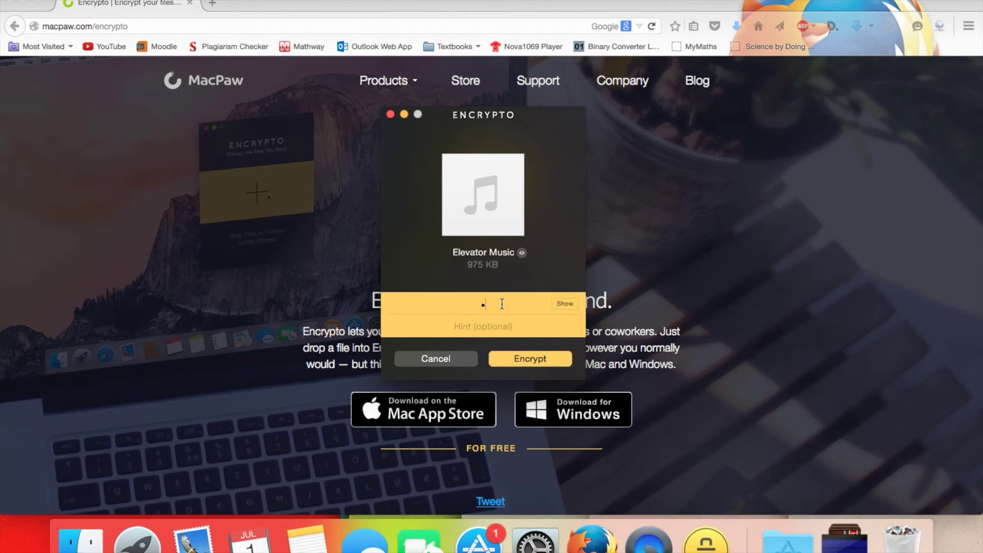
{"action": "type", "text": "•••••"}
{"action": "left_click", "coordinate": [502, 330]}
{"action": "type", "text": "Technical..."}
{"action": "left_click", "coordinate": [537, 360]}
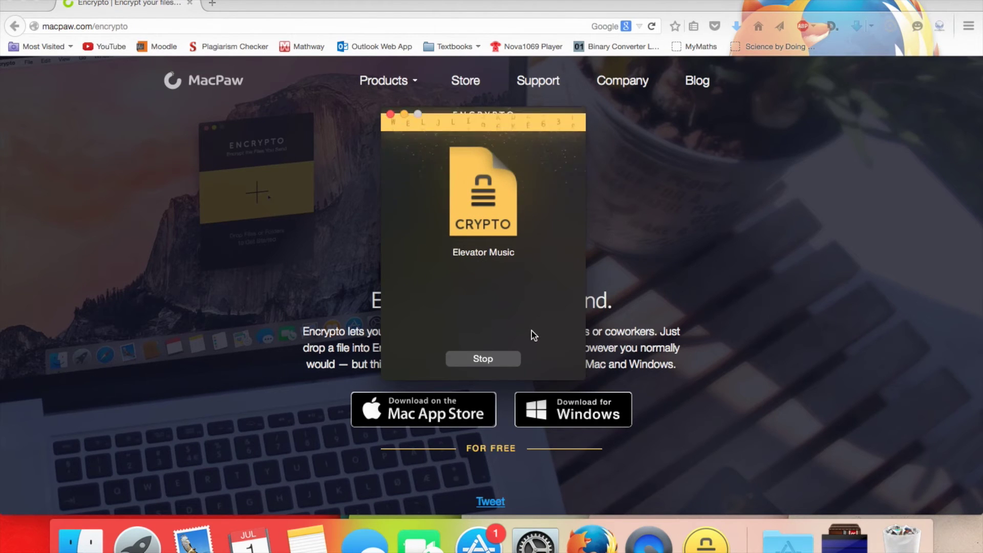
{"action": "left_click", "coordinate": [531, 364]}
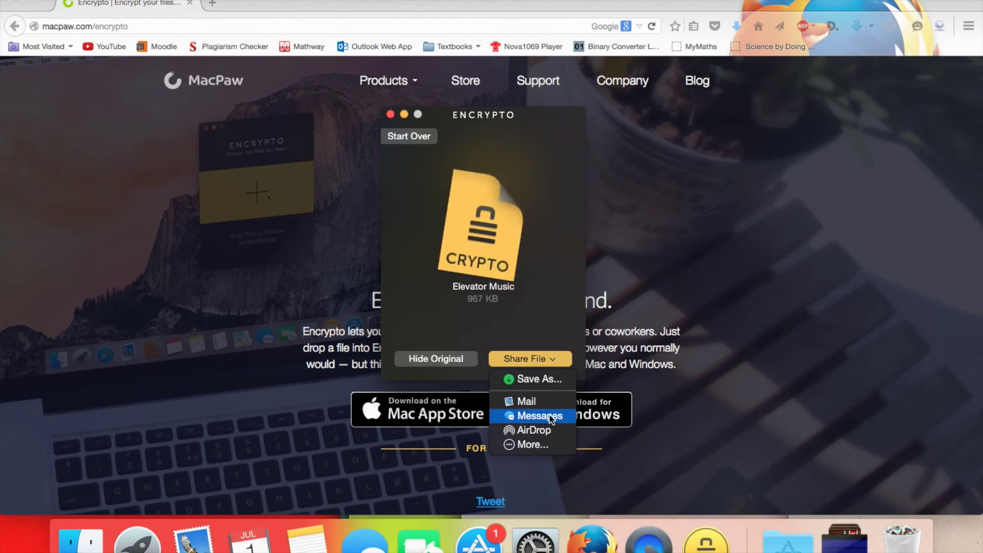
- Share Elevator Music.crypto through Mail and move the new message window up and left
{"action": "left_click", "coordinate": [552, 400]}
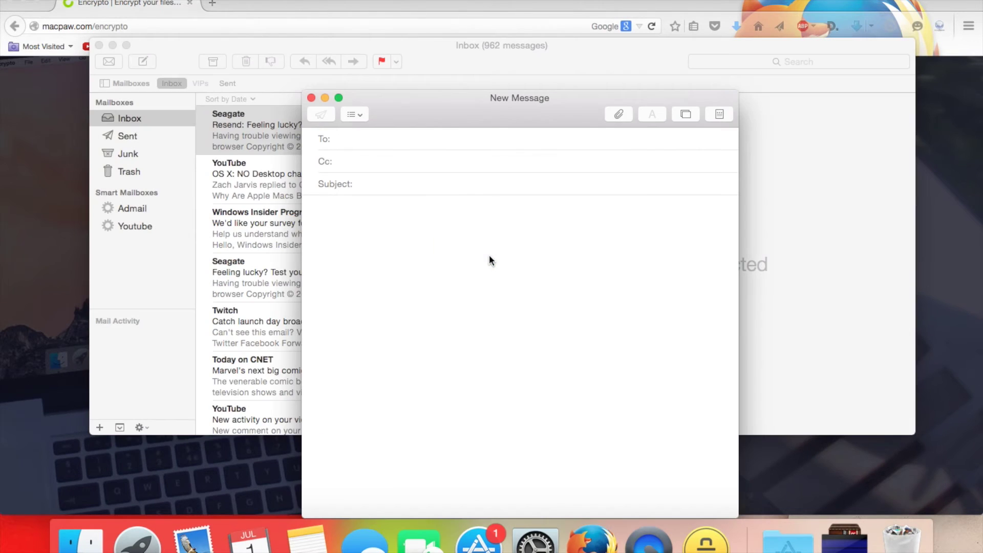
{"action": "left_click_drag", "start_coordinate": [466, 111], "coordinate": [418, 85]}
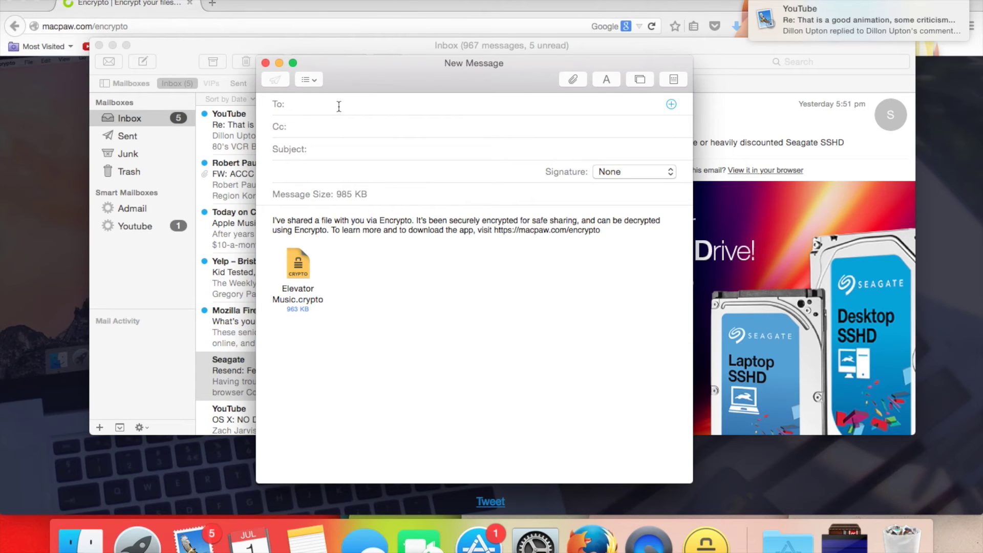
- Close the inbox, enter the boss's e-mail as recipient, and add subject 'Top secret audio file'
{"action": "left_click", "coordinate": [99, 45]}
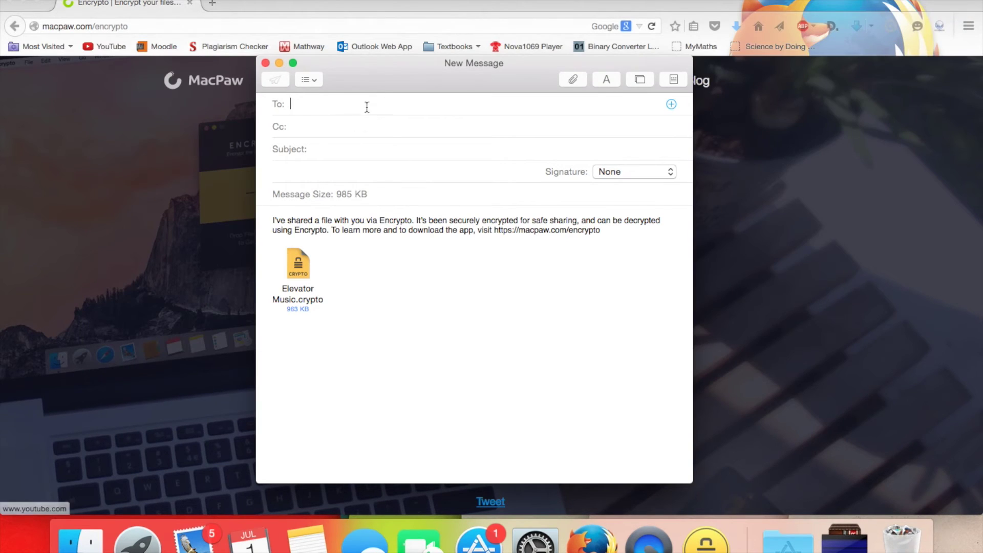
{"action": "left_click_drag", "start_coordinate": [380, 72], "coordinate": [380, 61]}
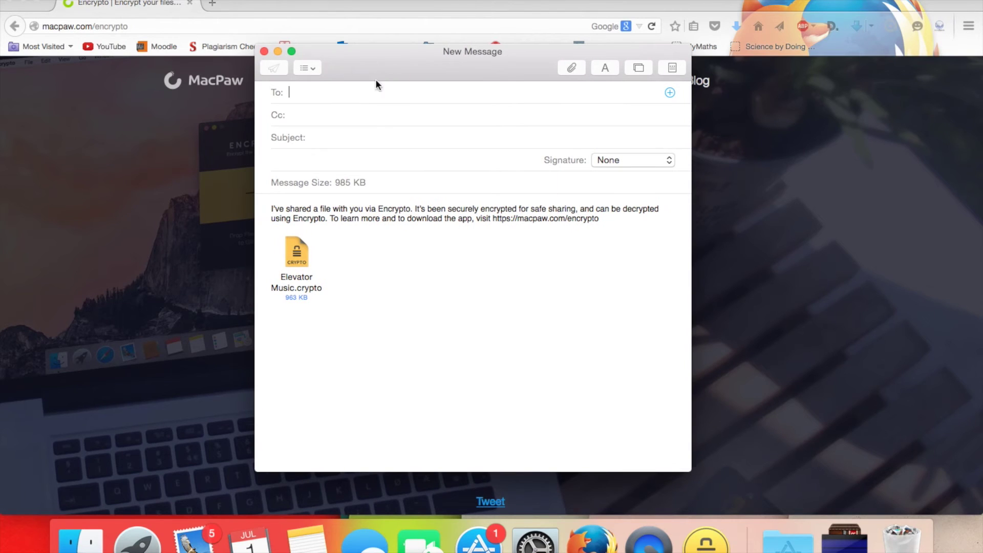
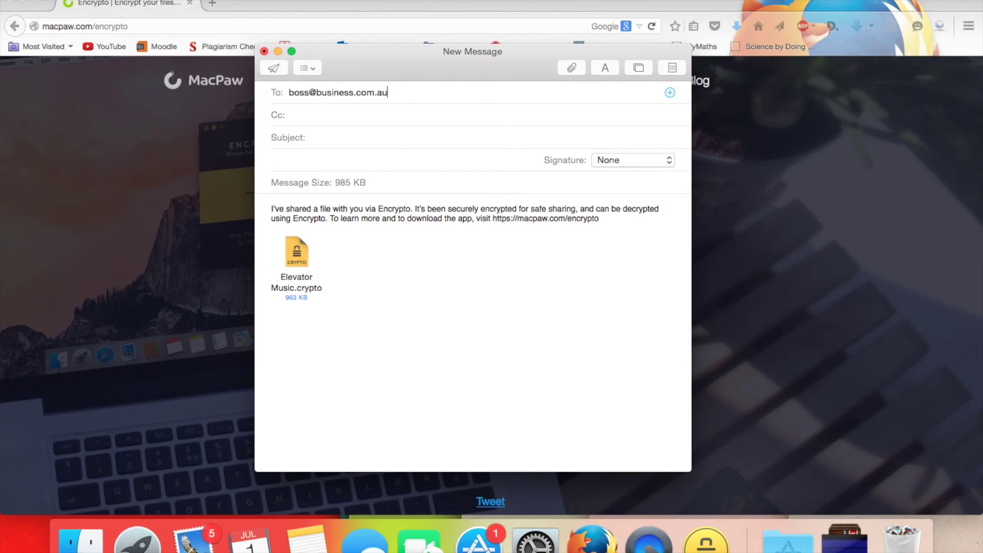
{"action": "left_click", "coordinate": [389, 143]}
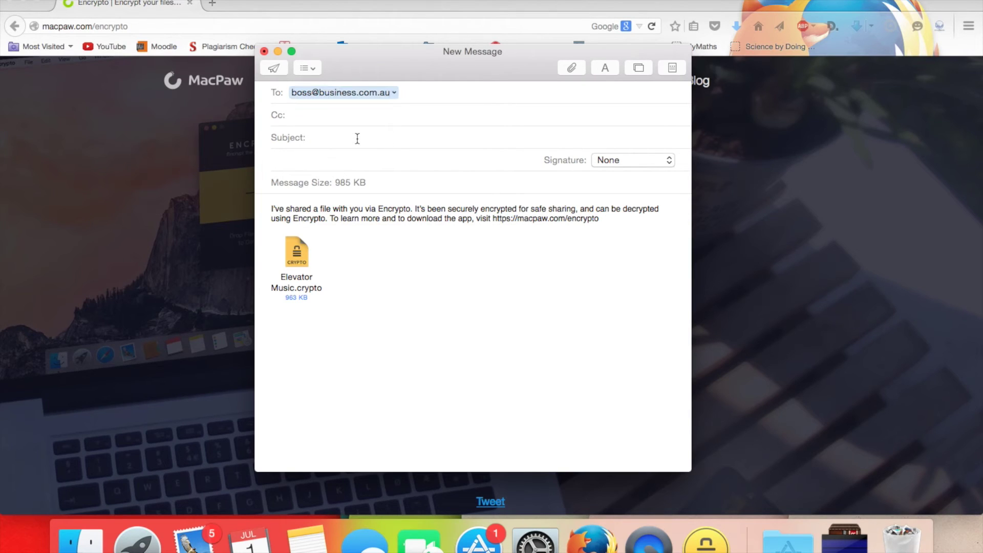
{"action": "type", "text": "Top secr"}
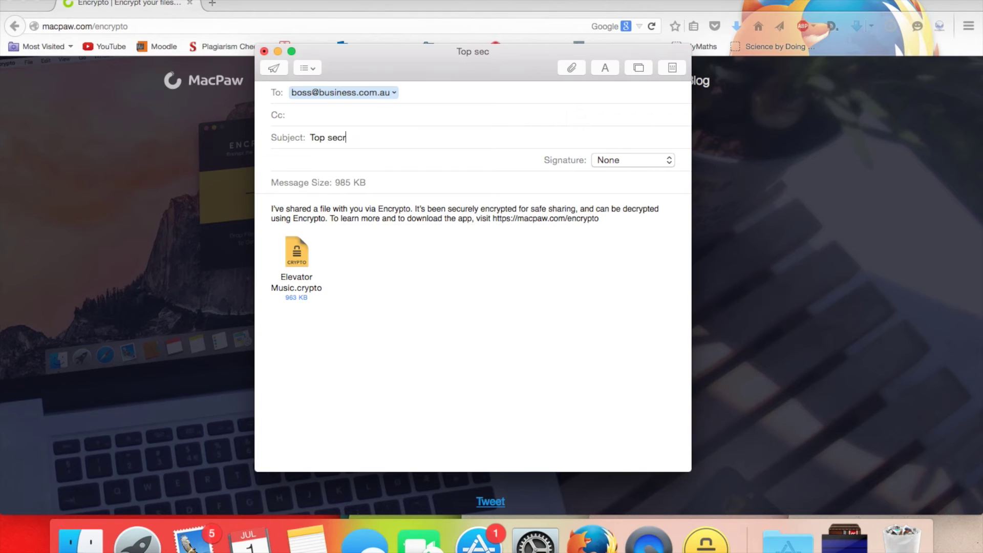
{"action": "type", "text": "et aud"}
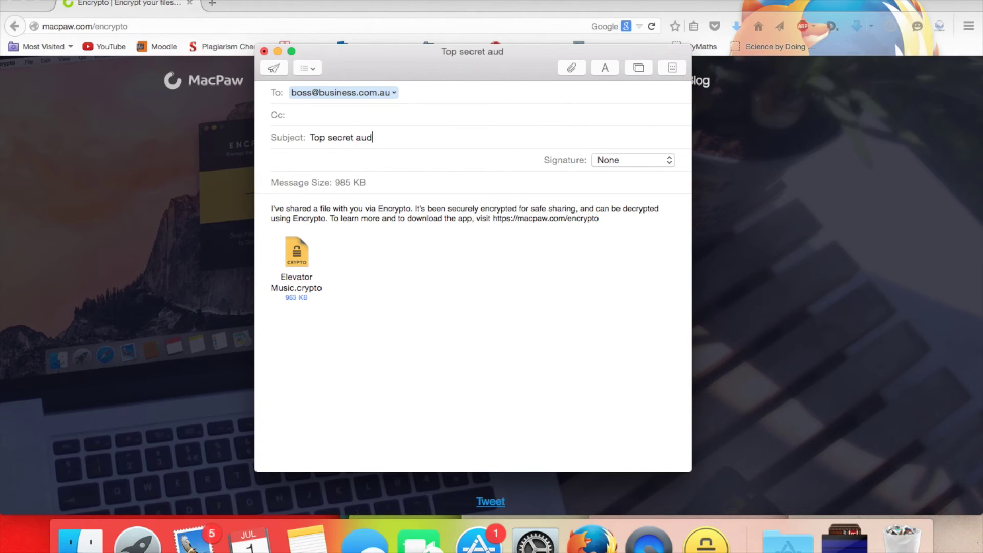
{"action": "type", "text": "io file"}
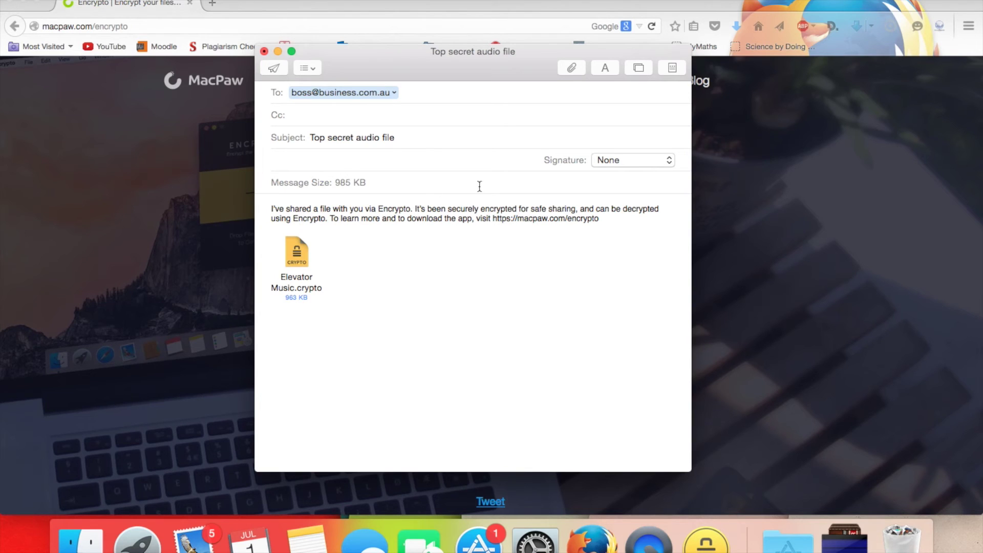
{"action": "left_click_drag", "start_coordinate": [488, 57], "coordinate": [484, 53]}
- Send the message, then quit Encrypto choosing Don't Save for Elevator Music.crypto
{"action": "left_click", "coordinate": [275, 66]}
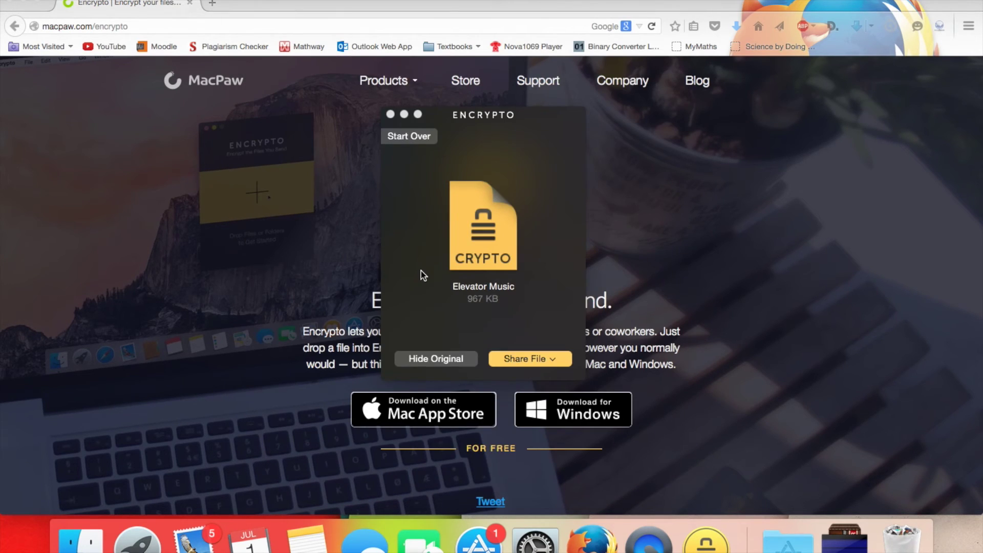
{"action": "mouse_move", "coordinate": [509, 116]}
{"action": "left_mouse_down"}
{"action": "mouse_move", "coordinate": [527, 91]}
{"action": "mouse_move", "coordinate": [516, 83]}
{"action": "mouse_move", "coordinate": [509, 104]}
{"action": "mouse_move", "coordinate": [471, 128]}
{"action": "mouse_move", "coordinate": [468, 114]}
{"action": "mouse_move", "coordinate": [445, 115]}
{"action": "mouse_move", "coordinate": [497, 105]}
{"action": "left_mouse_up"}
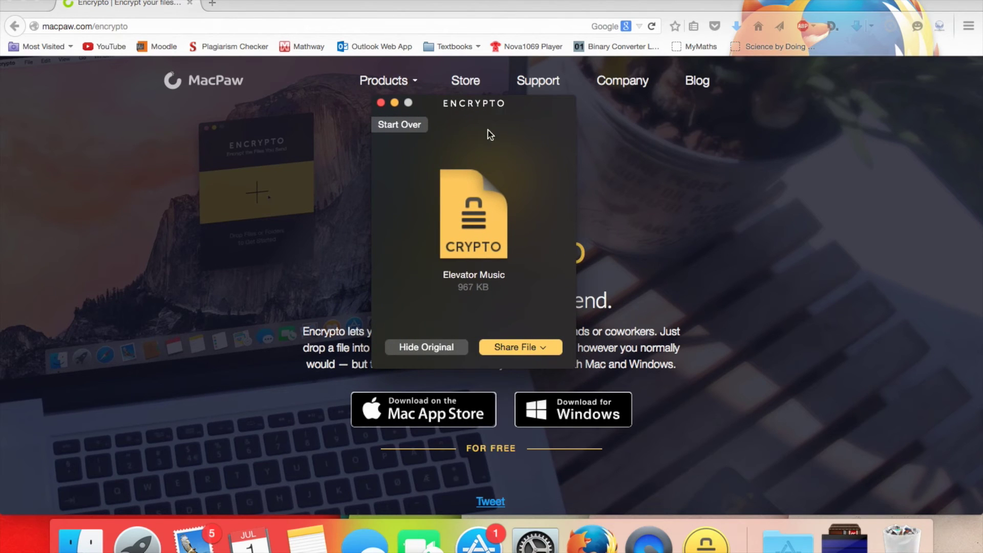
{"action": "left_click", "coordinate": [381, 103]}
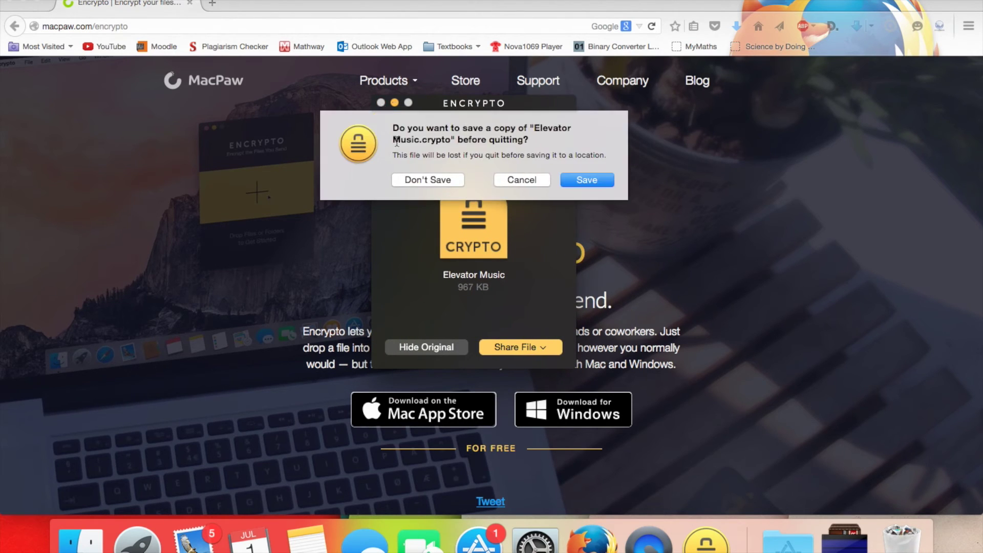
{"action": "left_click", "coordinate": [430, 179]}
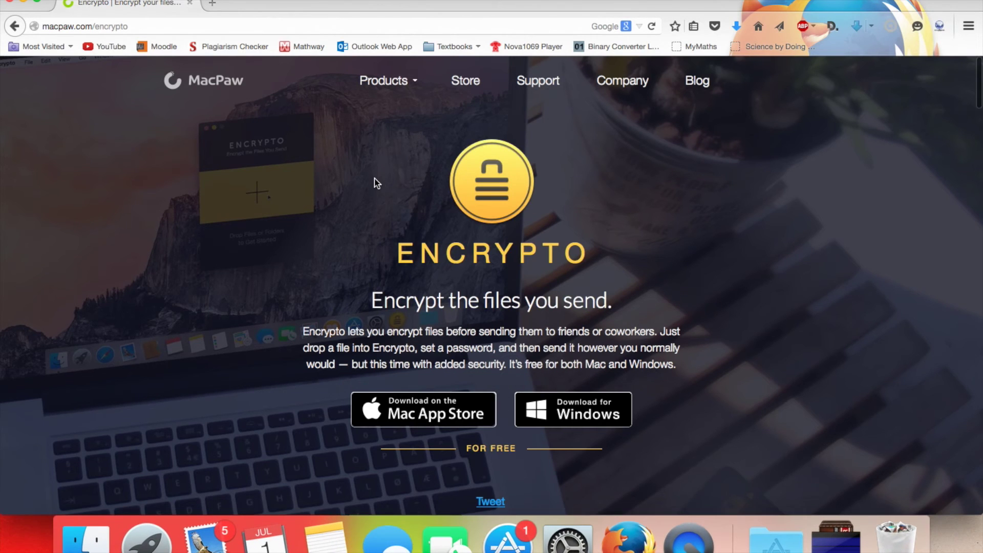
- Scroll the macpaw.com/encrypto page down to the AES-256 section with the Budget demo
{"action": "scroll", "coordinate": [375, 183], "scroll_direction": "down", "scroll_amount": 6}
{"action": "scroll", "coordinate": [375, 183], "scroll_direction": "down", "scroll_amount": 20}
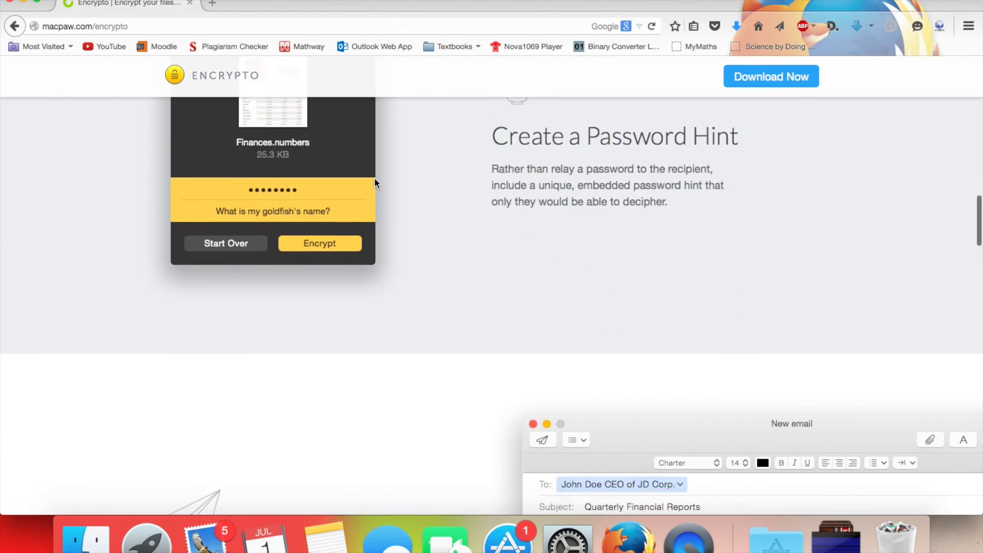
{"action": "scroll", "coordinate": [375, 179], "scroll_direction": "down", "scroll_amount": 15}
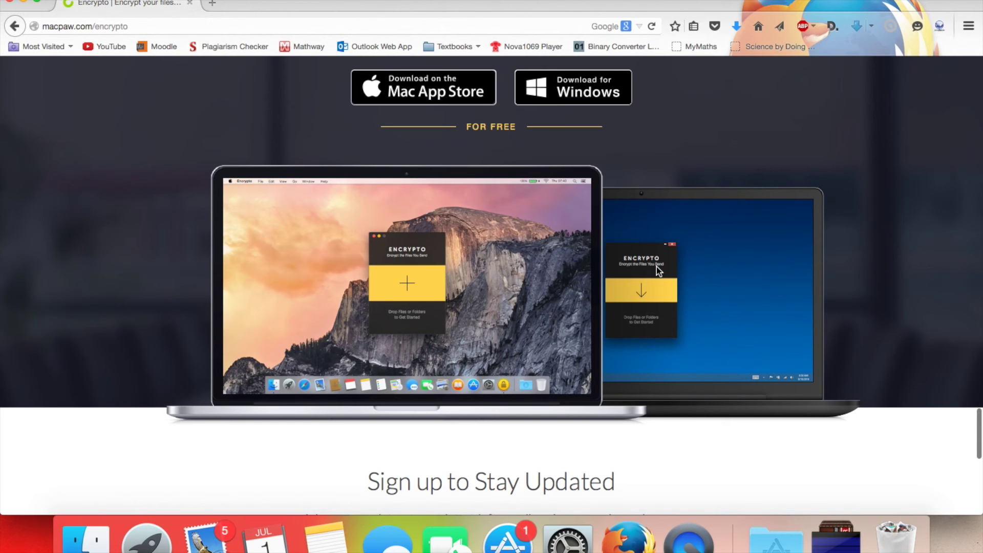
{"action": "scroll", "coordinate": [631, 262], "scroll_direction": "up", "scroll_amount": 10}
{"action": "scroll", "coordinate": [631, 264], "scroll_direction": "up", "scroll_amount": 10}
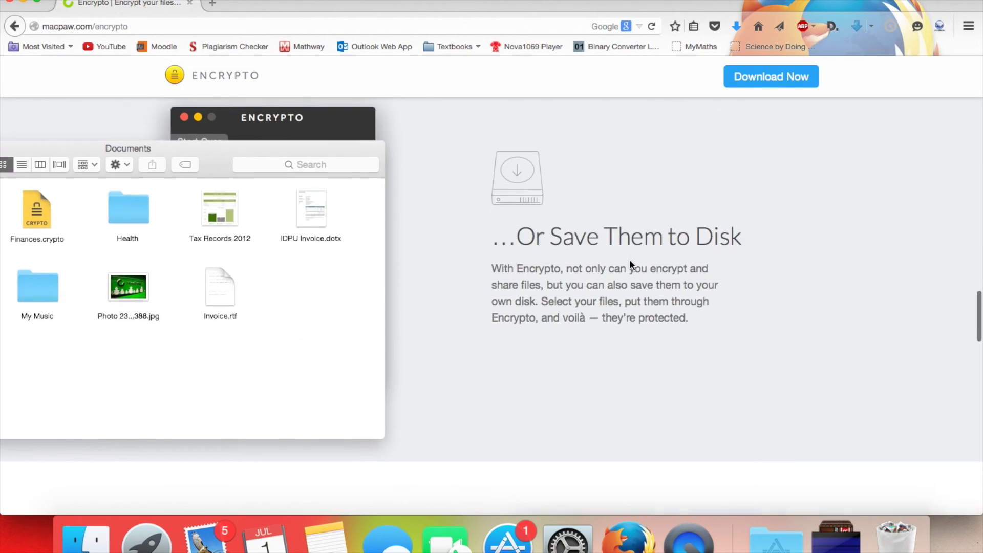
{"action": "scroll", "coordinate": [632, 264], "scroll_direction": "down", "scroll_amount": 15}
{"action": "scroll", "coordinate": [632, 264], "scroll_direction": "up", "scroll_amount": 12}
{"action": "scroll", "coordinate": [629, 259], "scroll_direction": "up", "scroll_amount": 10}
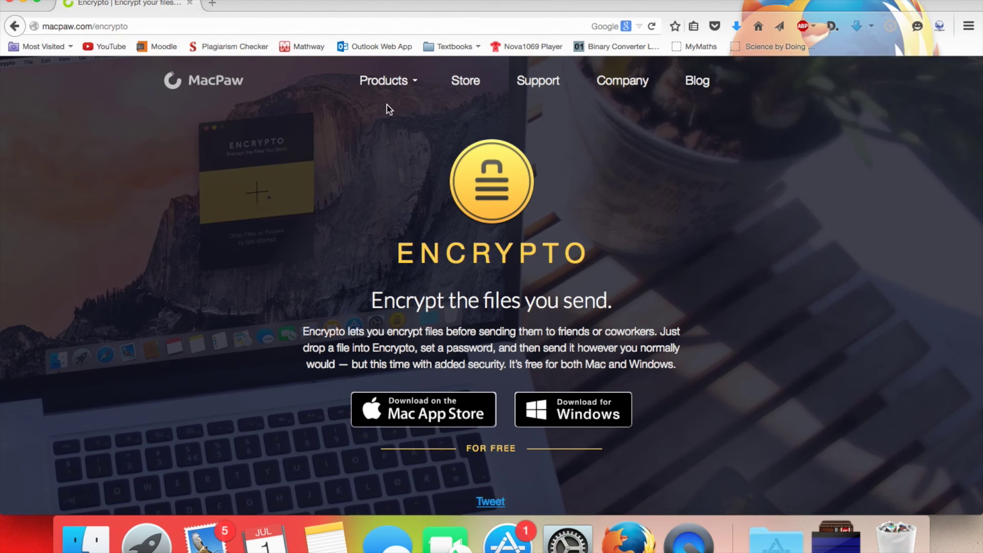
{"action": "scroll", "coordinate": [484, 250], "scroll_direction": "down", "scroll_amount": 3}
{"action": "scroll", "coordinate": [485, 250], "scroll_direction": "down", "scroll_amount": 10}
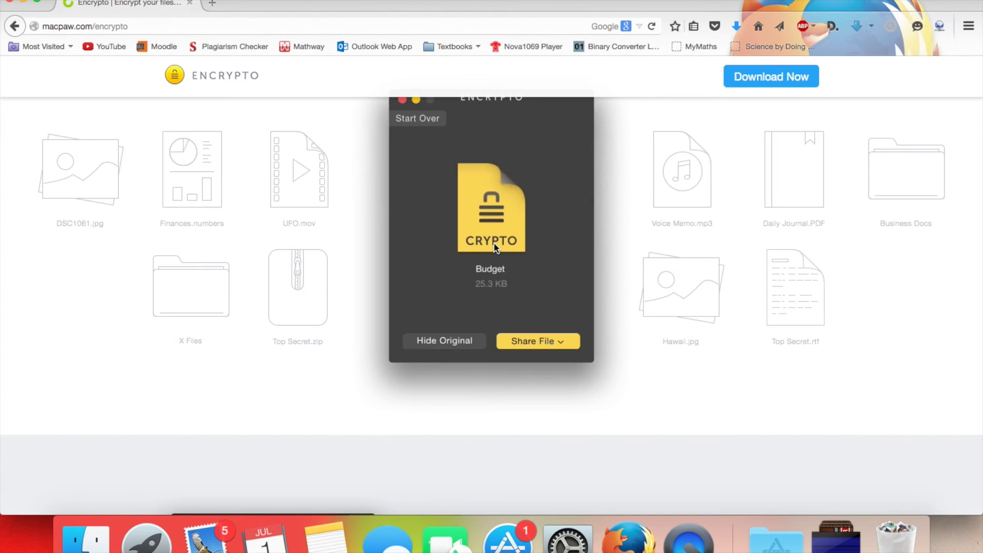
{"action": "scroll", "coordinate": [494, 247], "scroll_direction": "up", "scroll_amount": 5}
{"action": "scroll", "coordinate": [494, 246], "scroll_direction": "down", "scroll_amount": 3}
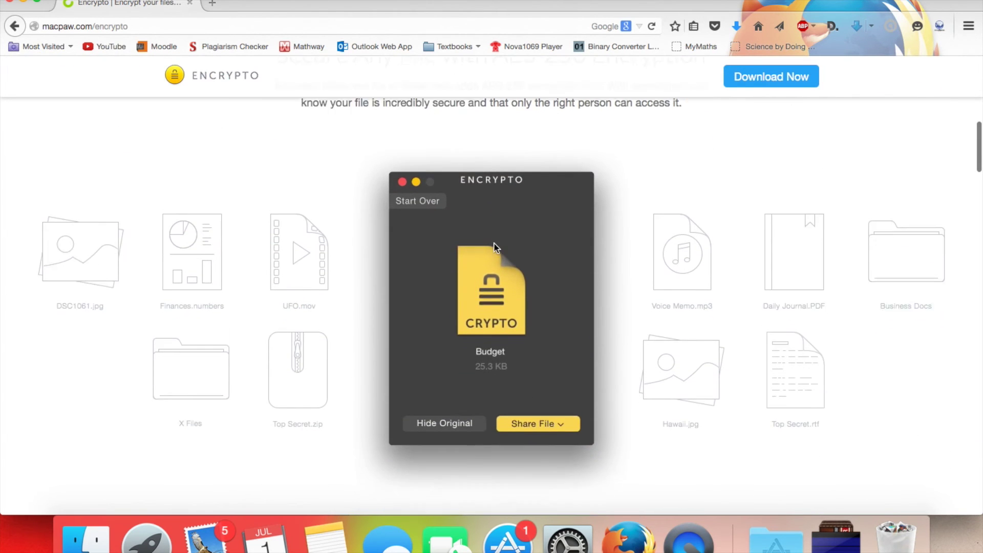
{"action": "scroll", "coordinate": [494, 248], "scroll_direction": "down", "scroll_amount": 5}
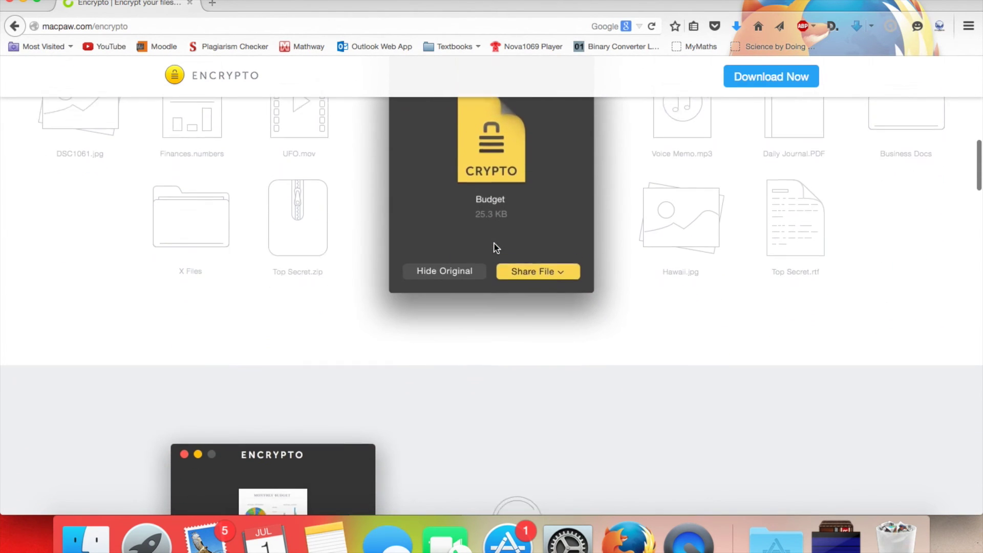
{"action": "scroll", "coordinate": [496, 247], "scroll_direction": "down", "scroll_amount": 5}
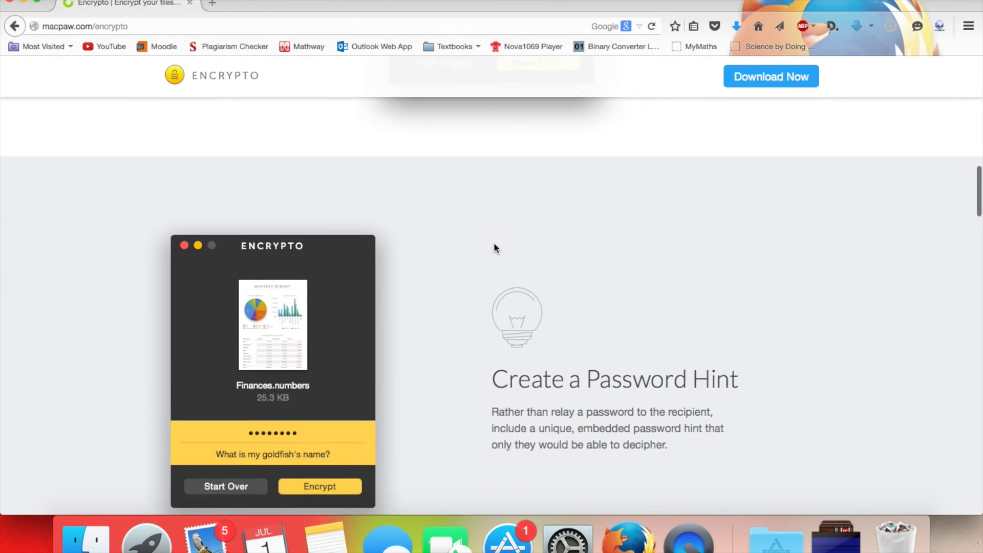
{"action": "scroll", "coordinate": [494, 247], "scroll_direction": "down", "scroll_amount": 15}
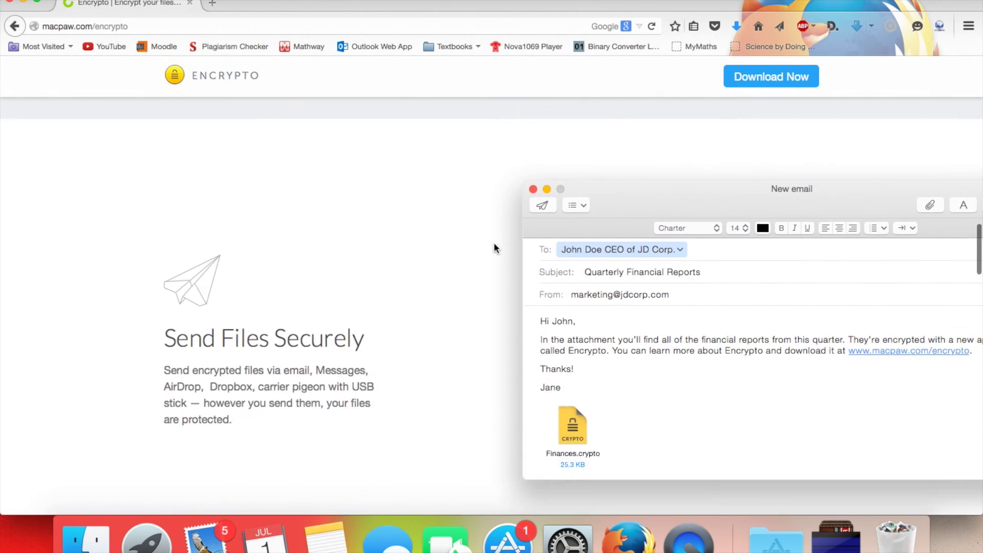
{"action": "scroll", "coordinate": [493, 247], "scroll_direction": "up", "scroll_amount": 20}
{"action": "scroll", "coordinate": [493, 251], "scroll_direction": "down", "scroll_amount": 5}
{"action": "scroll", "coordinate": [493, 256], "scroll_direction": "down", "scroll_amount": 8}
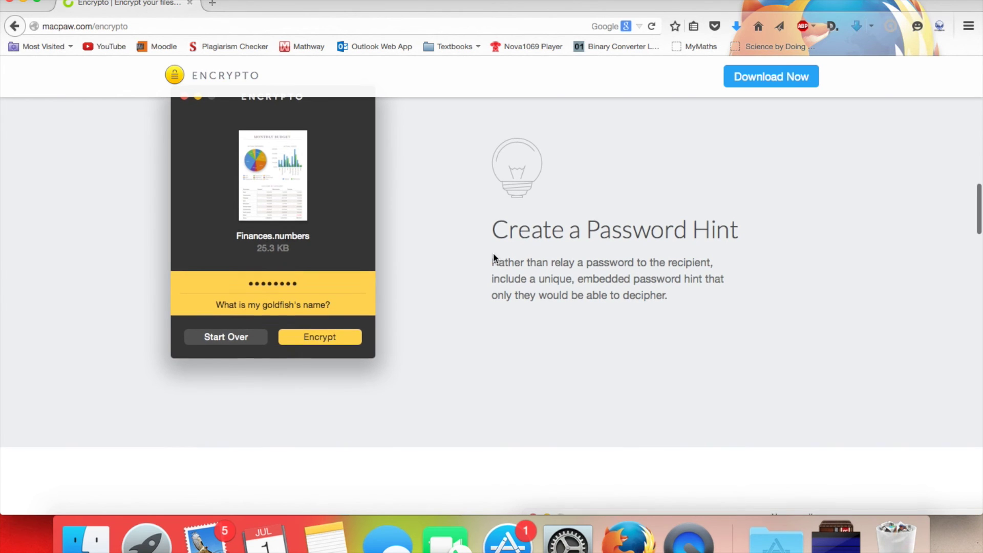
{"action": "scroll", "coordinate": [493, 253], "scroll_direction": "down", "scroll_amount": 6}
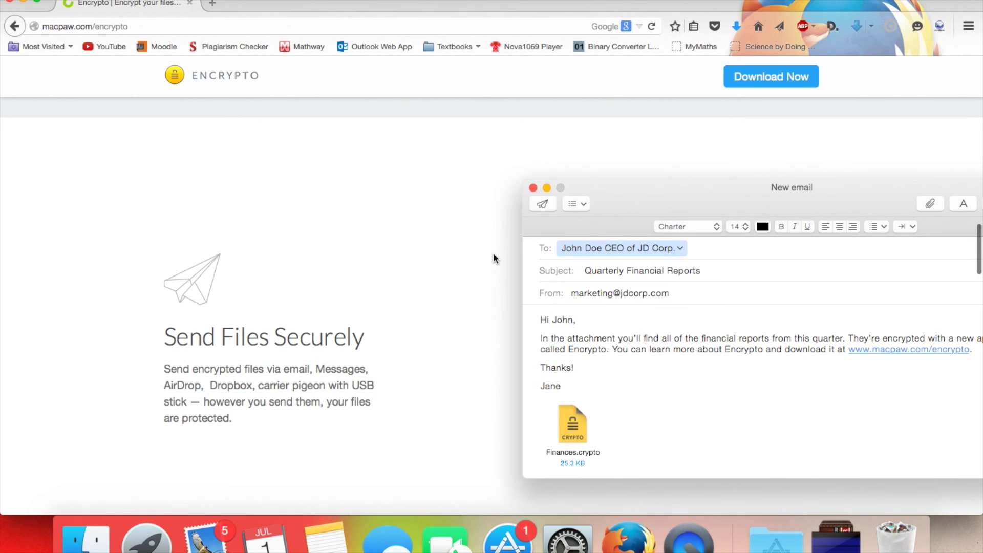
{"action": "scroll", "coordinate": [493, 253], "scroll_direction": "down", "scroll_amount": 2}
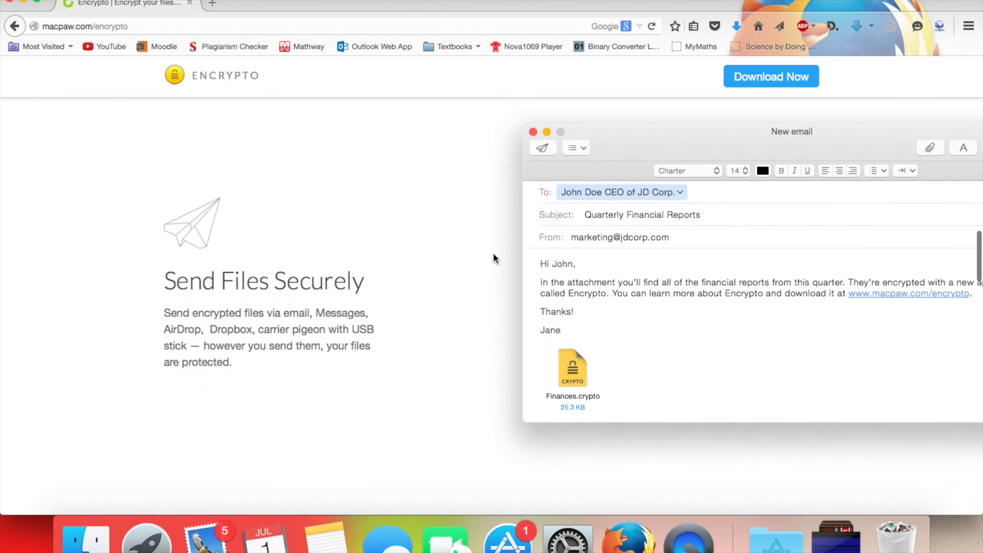
{"action": "scroll", "coordinate": [493, 252], "scroll_direction": "down", "scroll_amount": 5}
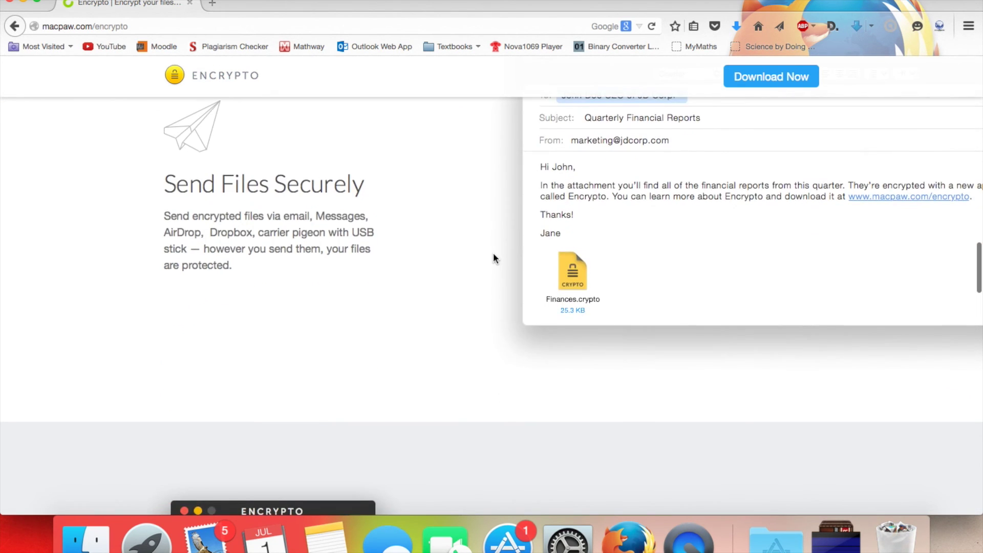
{"action": "scroll", "coordinate": [493, 253], "scroll_direction": "down", "scroll_amount": 2}
{"action": "scroll", "coordinate": [493, 253], "scroll_direction": "up", "scroll_amount": 10}
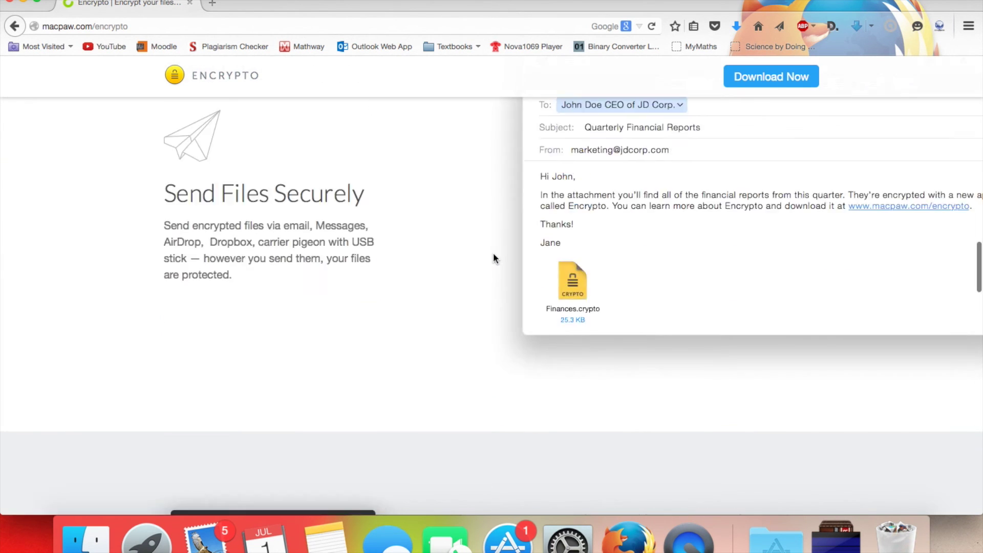
{"action": "scroll", "coordinate": [494, 253], "scroll_direction": "up", "scroll_amount": 15}
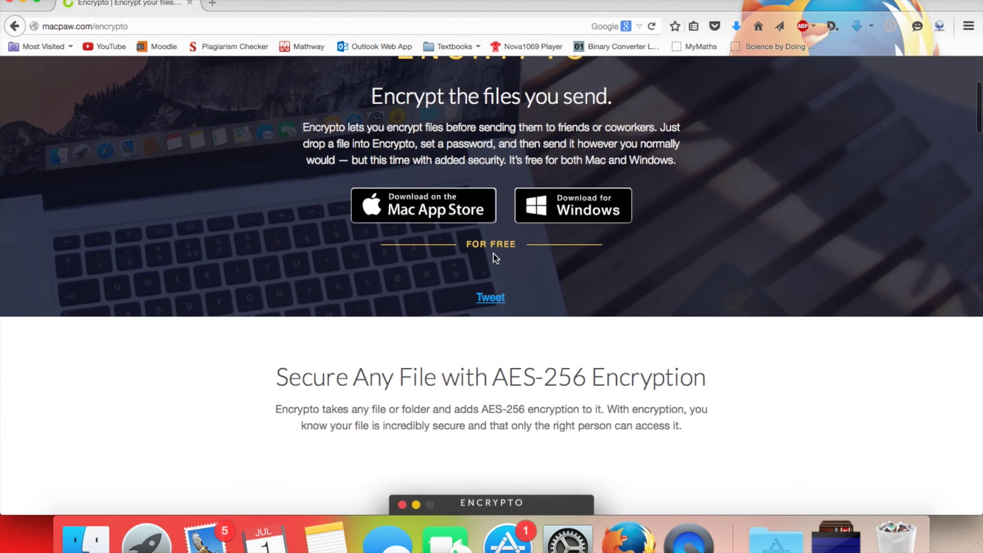
{"action": "scroll", "coordinate": [493, 253], "scroll_direction": "down", "scroll_amount": 5}
{"action": "scroll", "coordinate": [494, 257], "scroll_direction": "down", "scroll_amount": 2}
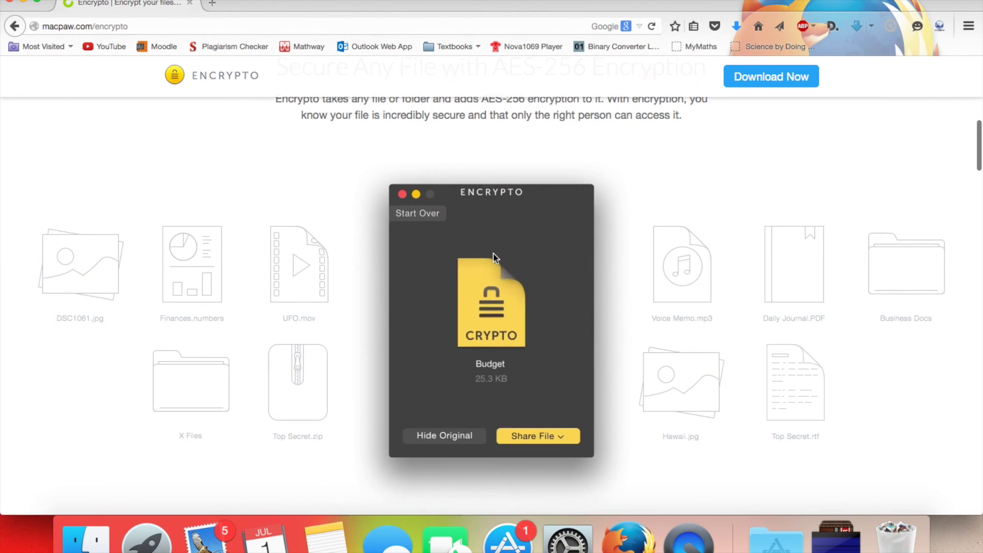
{"action": "scroll", "coordinate": [493, 257], "scroll_direction": "down", "scroll_amount": 1}
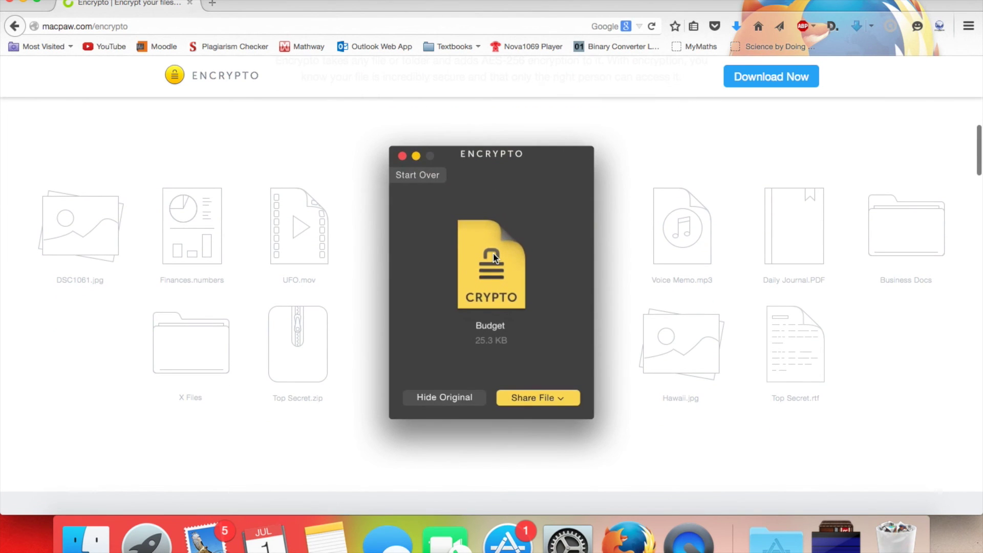
{"action": "scroll", "coordinate": [495, 257], "scroll_direction": "up", "scroll_amount": 10}
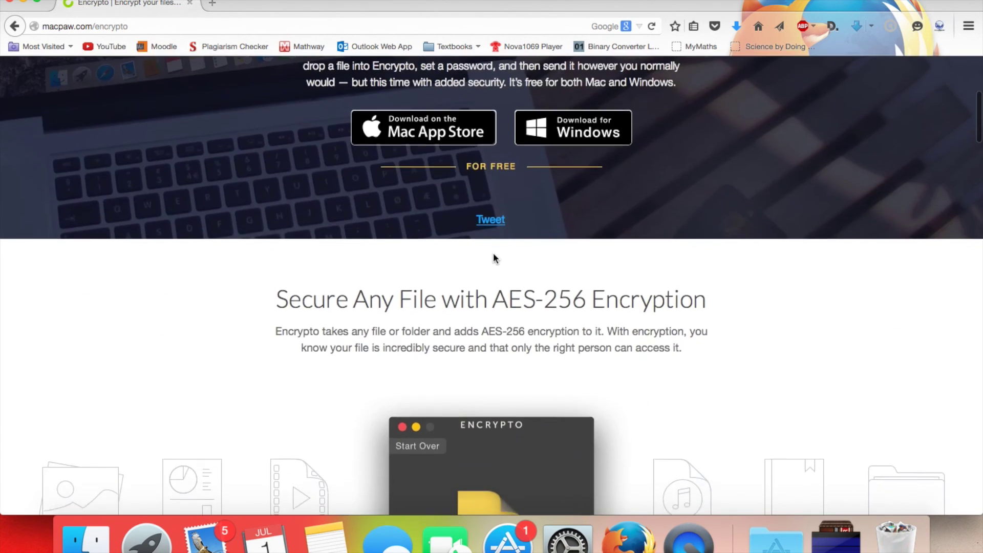
{"action": "scroll", "coordinate": [494, 257], "scroll_direction": "down", "scroll_amount": 20}
{"action": "scroll", "coordinate": [494, 252], "scroll_direction": "down", "scroll_amount": 15}
{"action": "scroll", "coordinate": [493, 252], "scroll_direction": "up", "scroll_amount": 20}
{"action": "scroll", "coordinate": [493, 252], "scroll_direction": "up", "scroll_amount": 20}
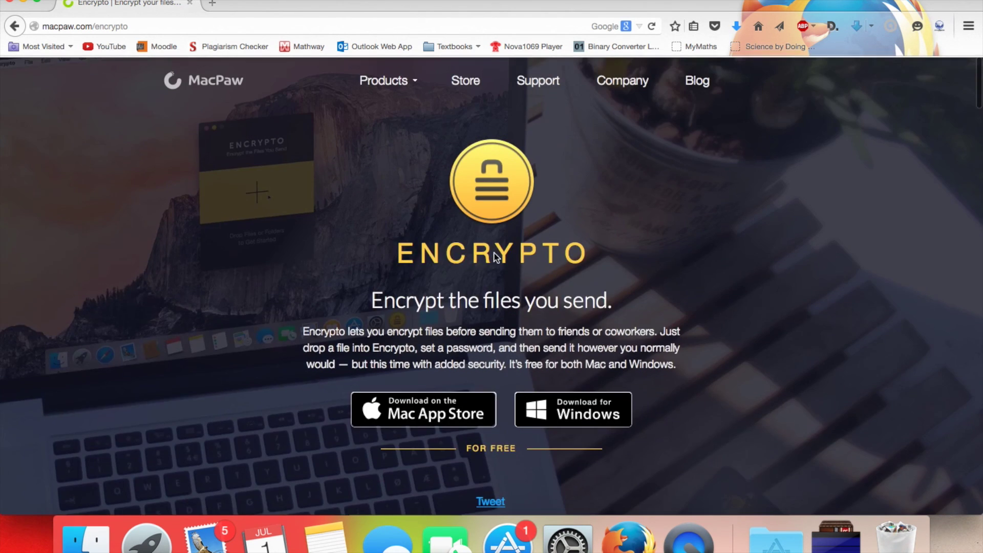
{"action": "scroll", "coordinate": [494, 253], "scroll_direction": "down", "scroll_amount": 10}
{"action": "scroll", "coordinate": [494, 253], "scroll_direction": "down", "scroll_amount": 3}
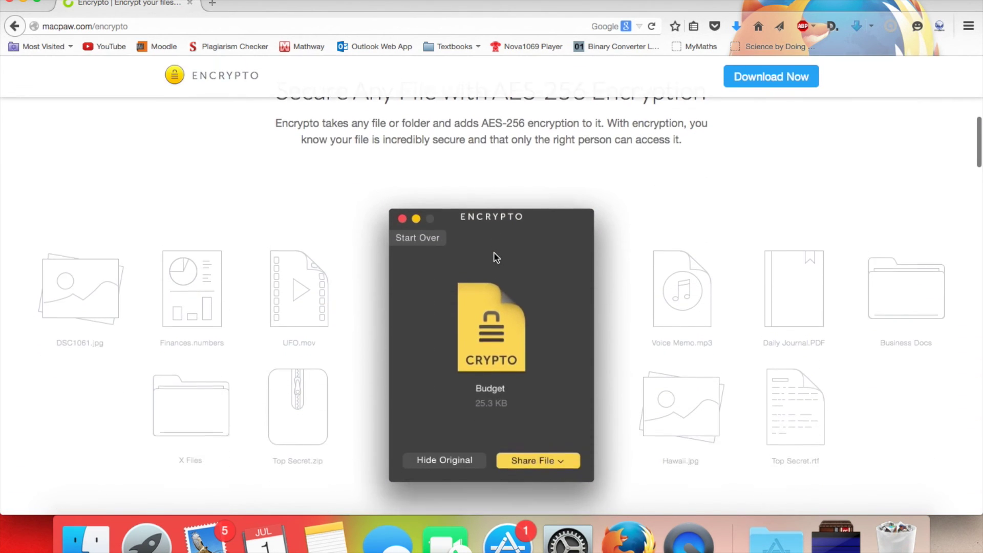
{"action": "scroll", "coordinate": [496, 258], "scroll_direction": "down", "scroll_amount": 2}
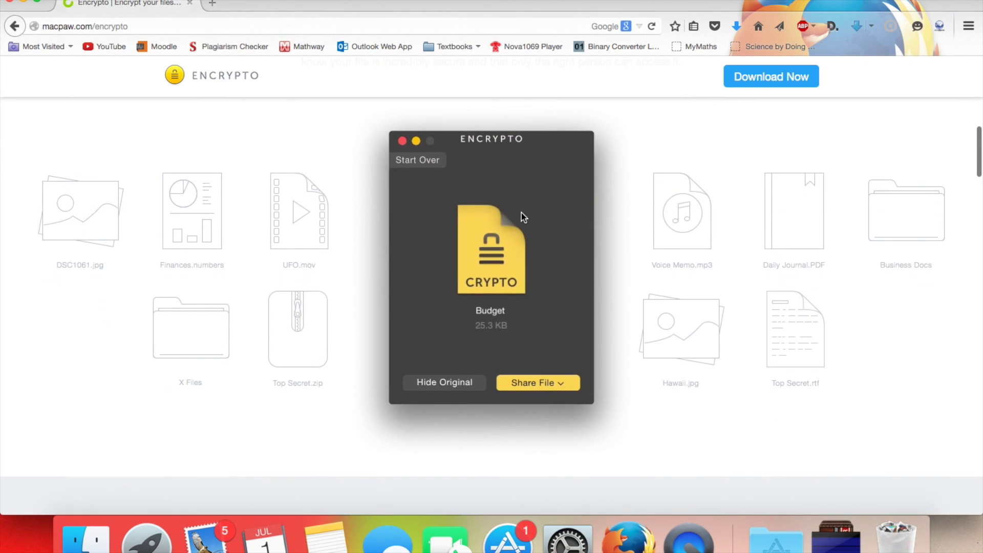